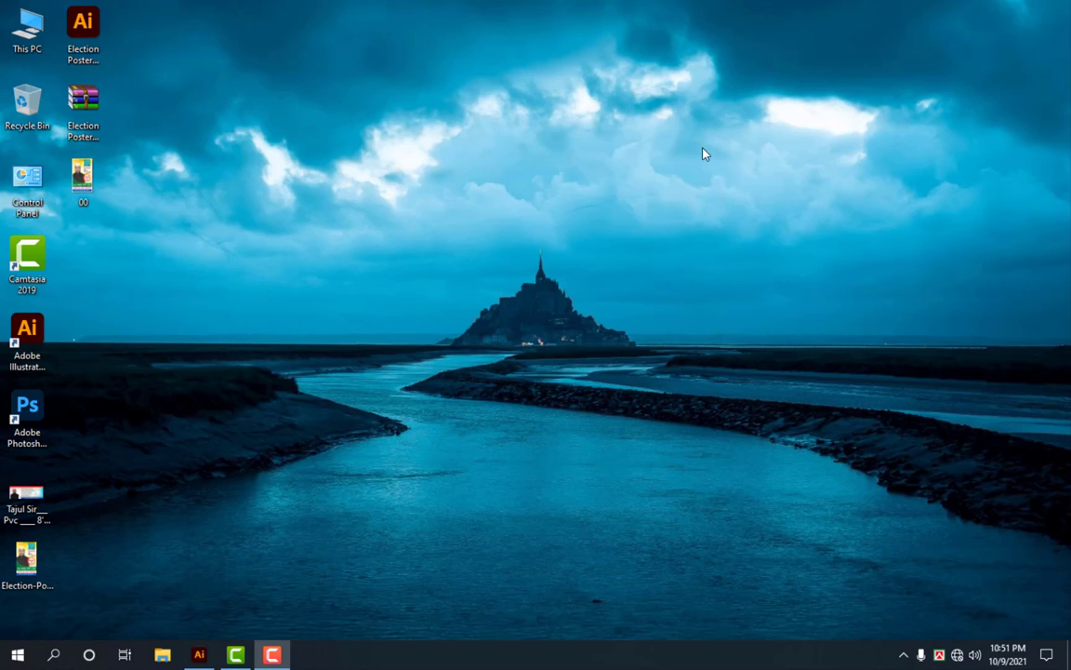
Create a new blank A4 portrait document (8.2677 × 11.6929 in, RGB) in Illustrator.
right_click(704, 155)
click(670, 173)
click(198, 654)
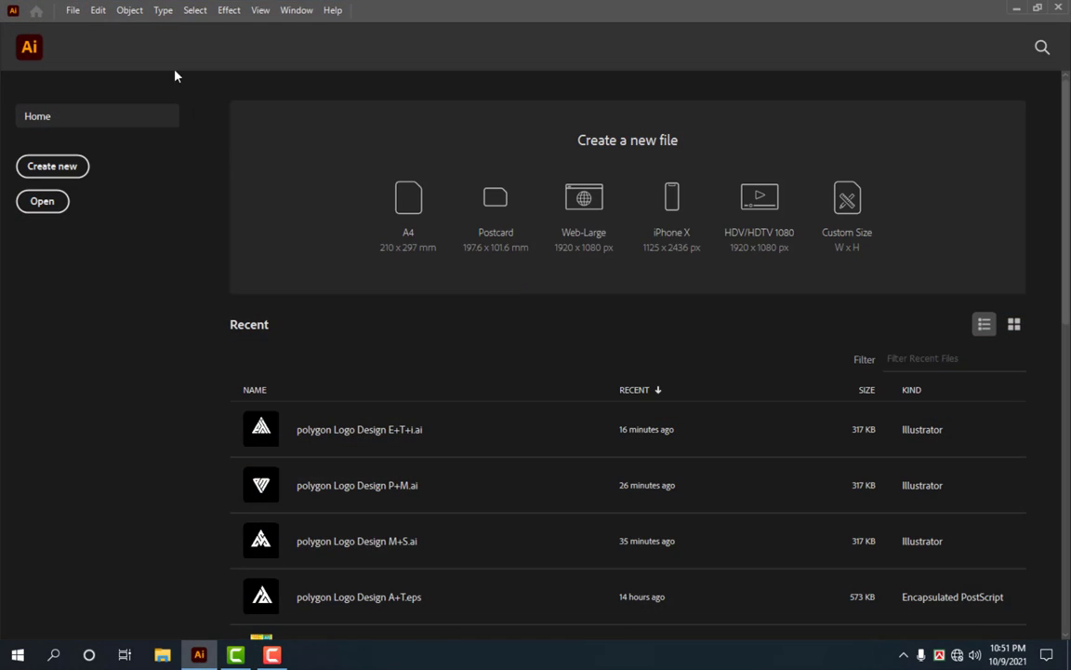
click(72, 12)
click(351, 258)
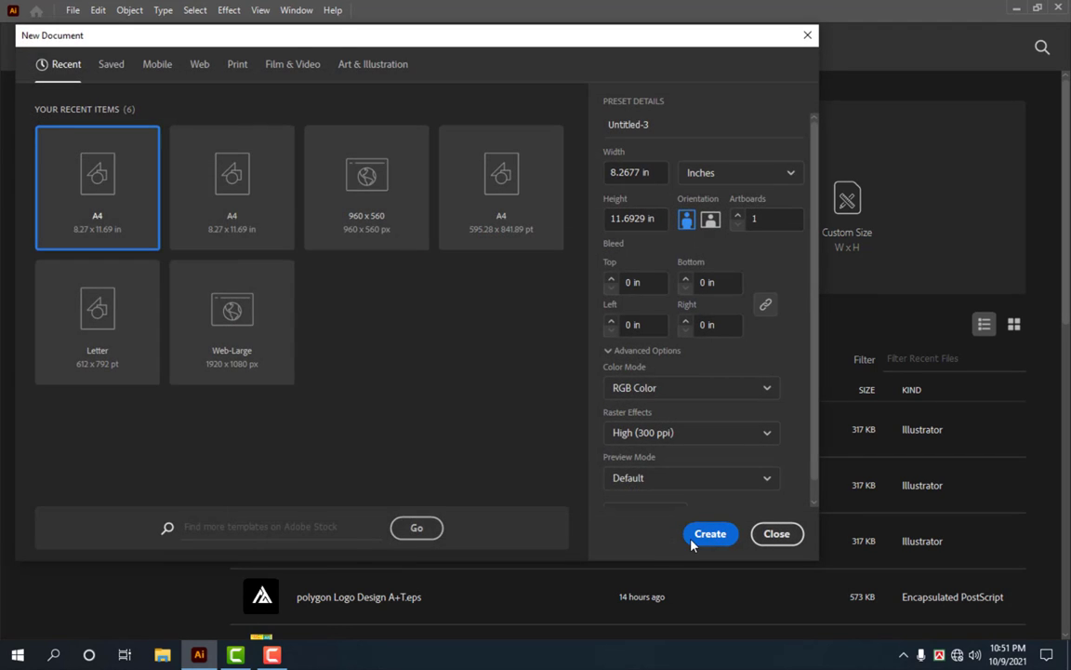
click(697, 538)
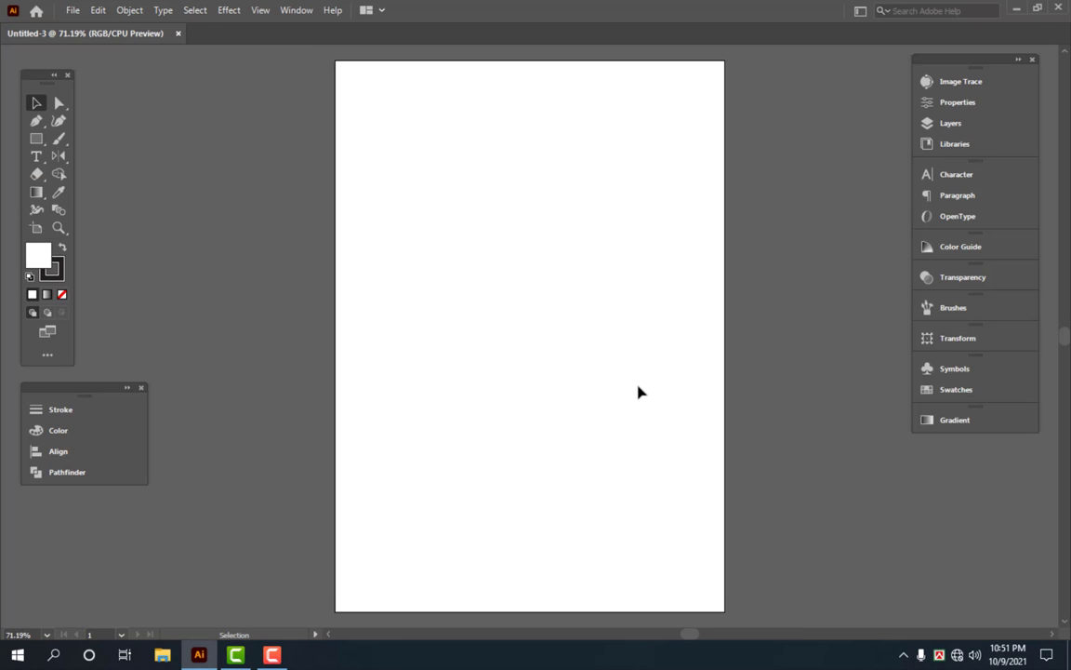
Draw a vertical line with the Pen tool and duplicate it repeatedly to the right.
click(34, 124)
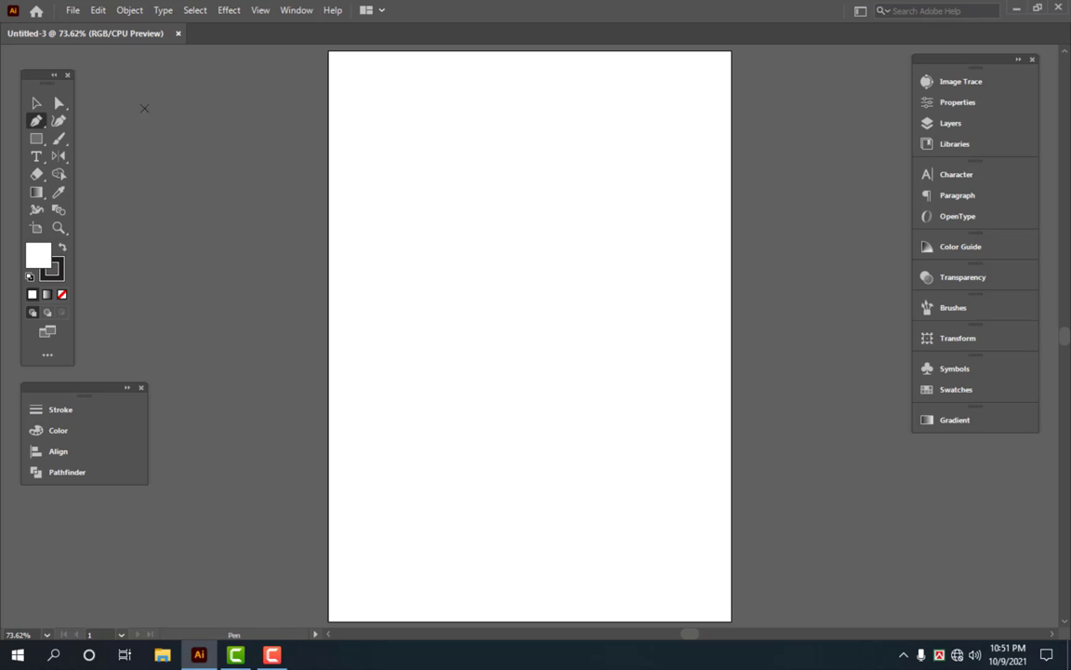
click(409, 144)
click(414, 444)
key(v)
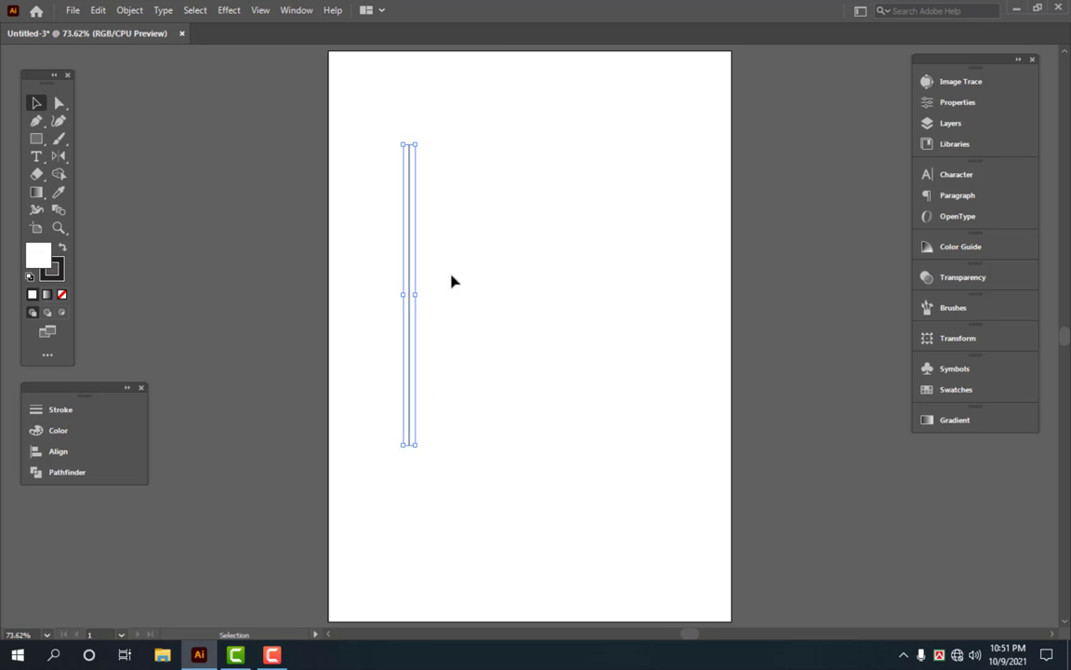
click(452, 280)
drag(417, 201, 431, 201)
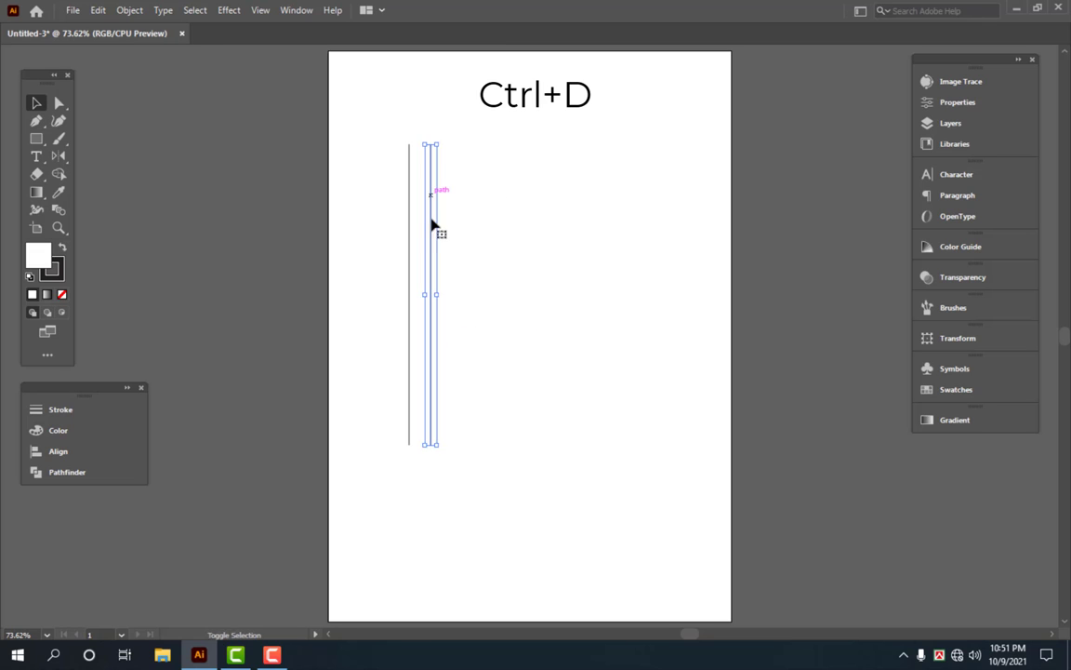
key(ctrl+d)
key(ctrl+d)
key(ctrl+d)
key(ctrl+d)
key(ctrl+d)
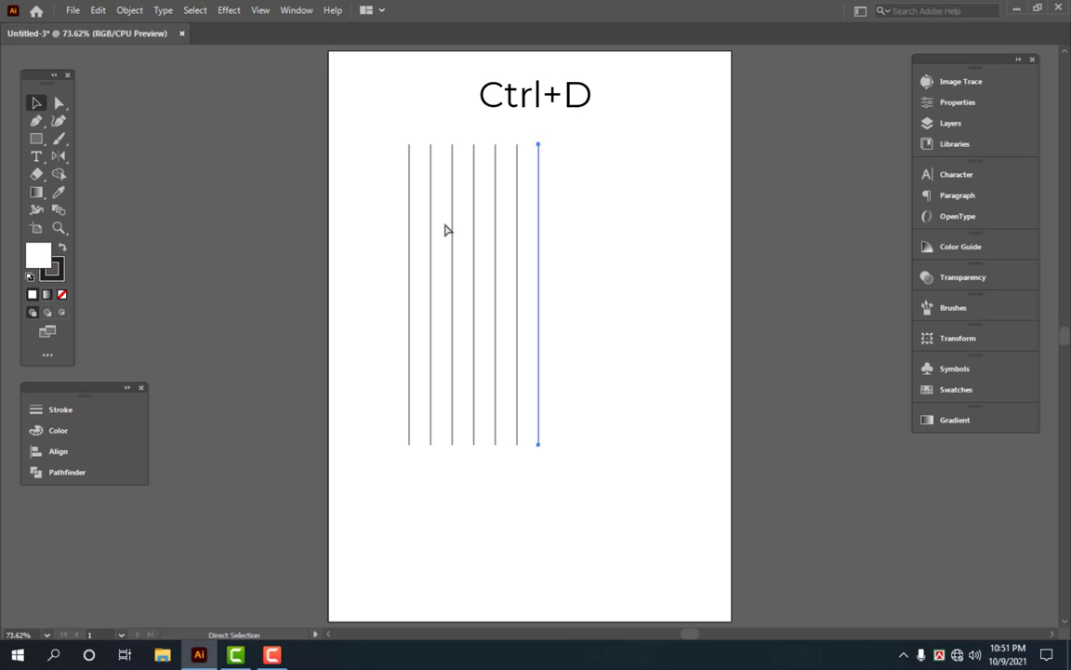
key(ctrl+d)
Set the eight lines' fill to None, stretch them taller, and copy them.
key(ctrl+a)
click(62, 295)
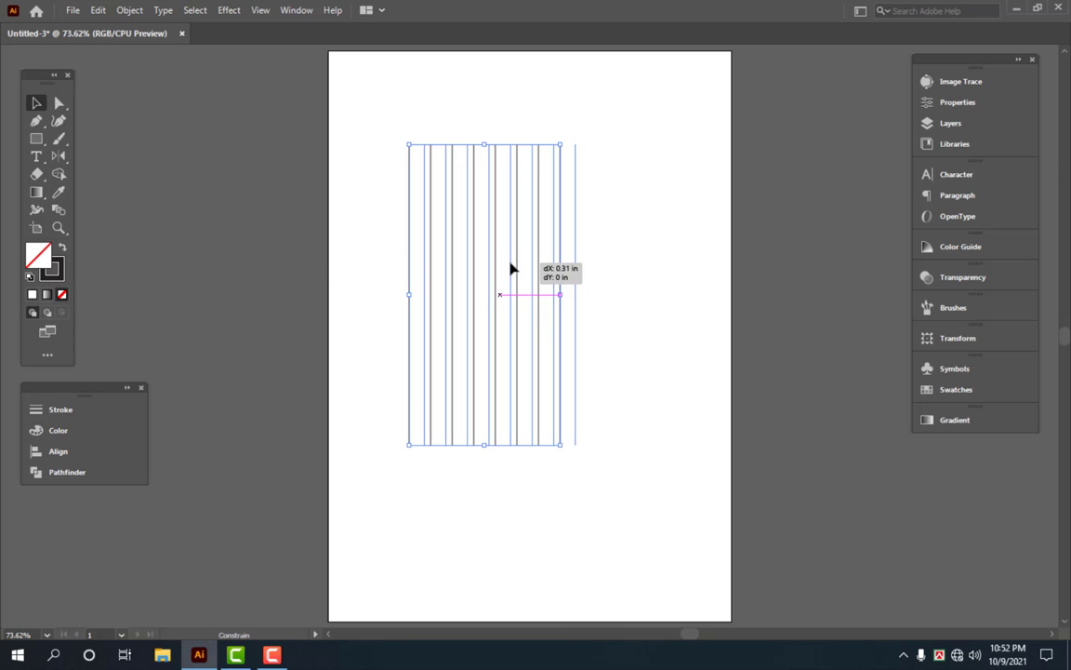
drag(494, 265, 506, 268)
drag(494, 145, 495, 124)
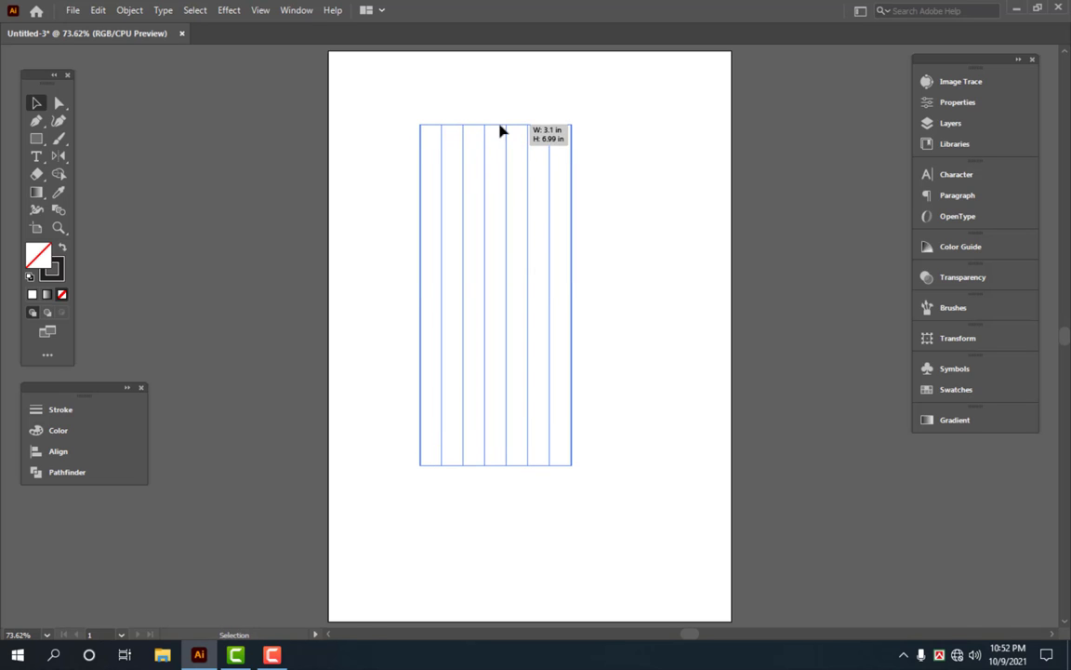
click(98, 10)
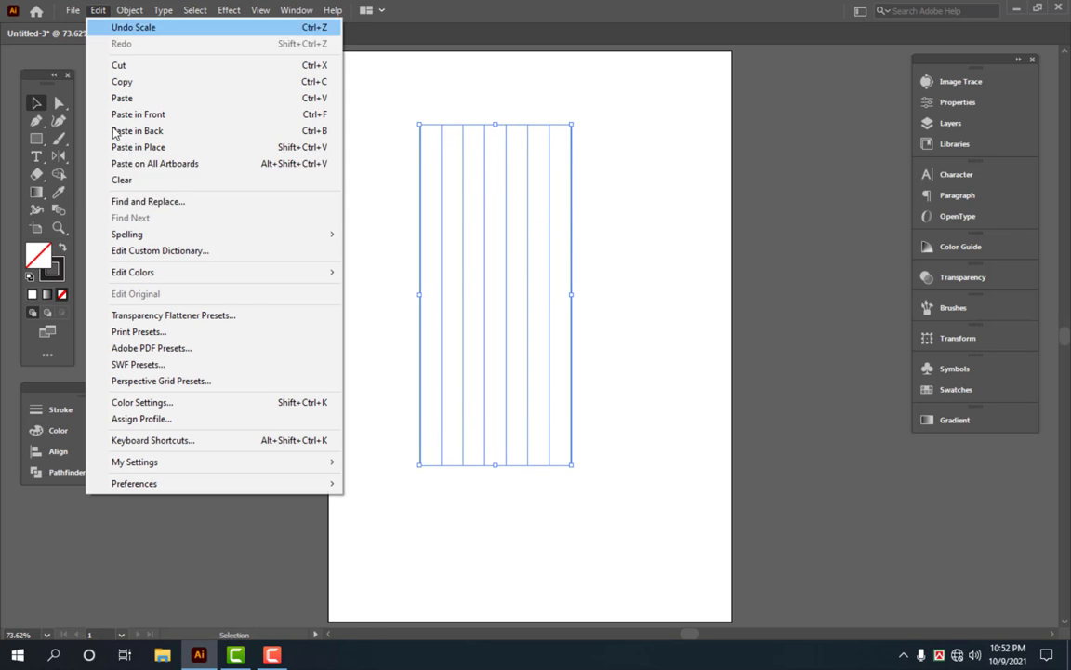
click(122, 82)
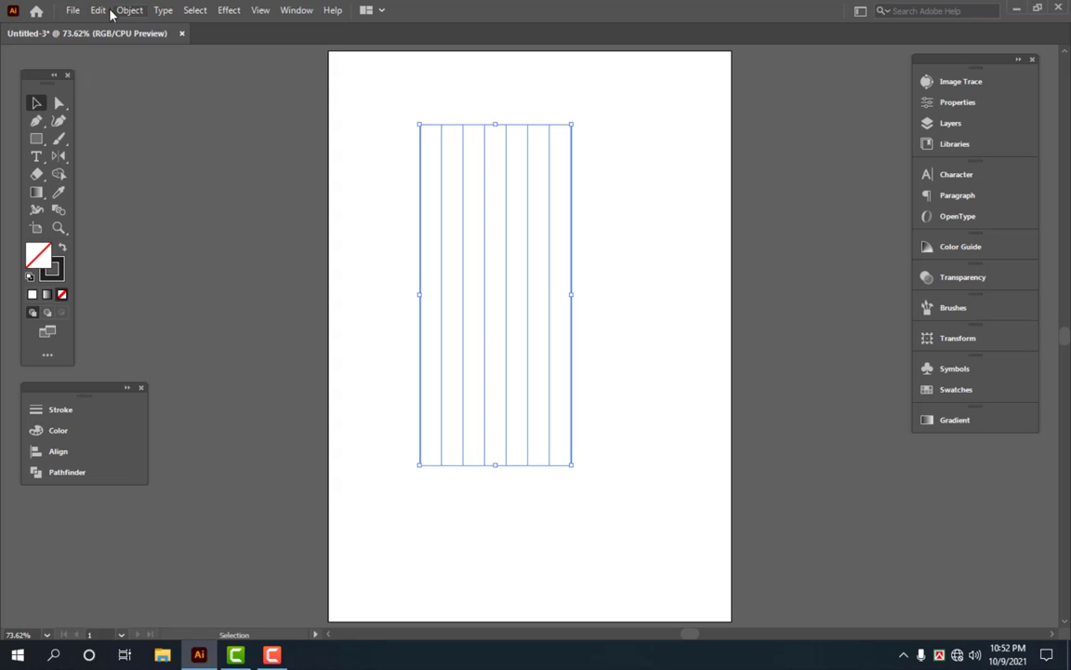
click(97, 10)
Paste the lines in place and rotate the copy 90° into horizontal lines.
click(140, 147)
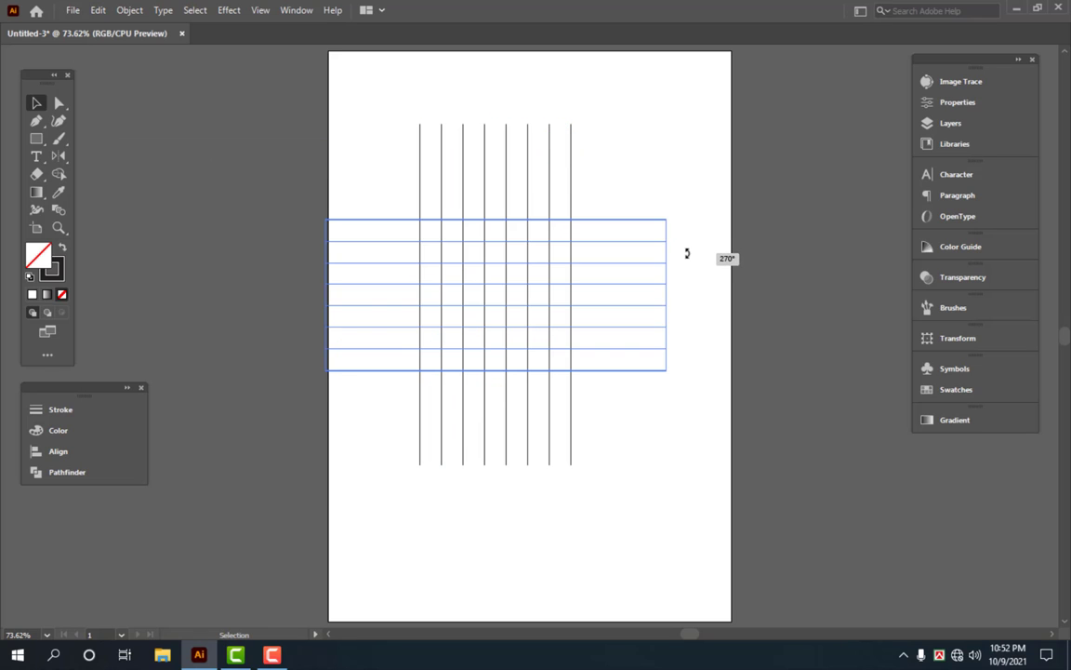
drag(497, 119, 686, 251)
click(624, 175)
click(504, 147)
shift+click(550, 239)
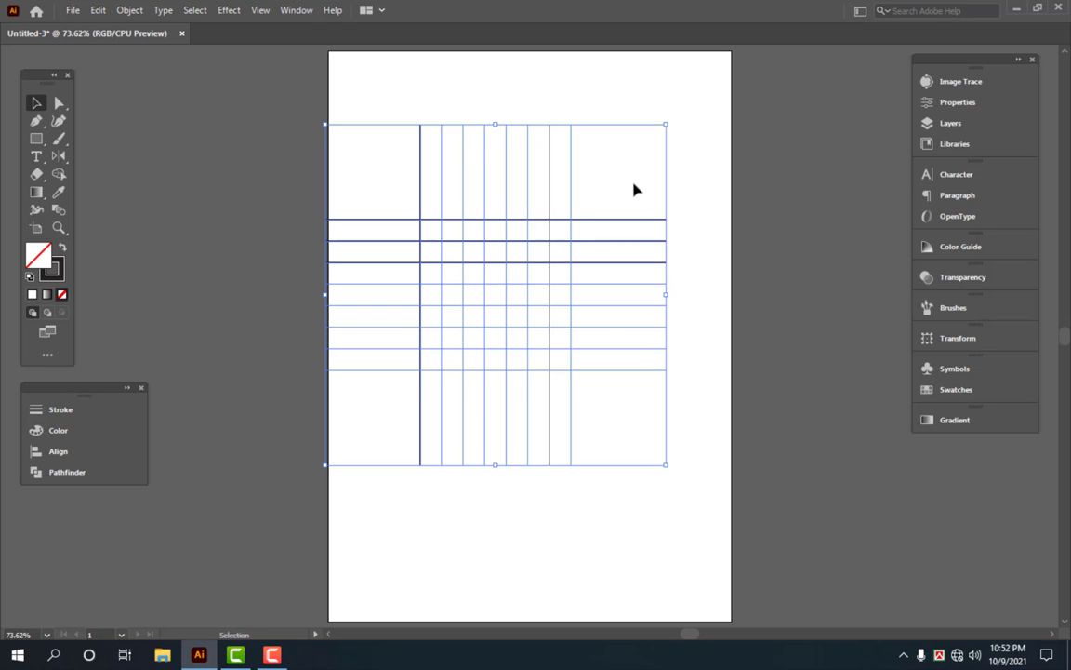
mouse_move(372, 83)
mouse_down()
mouse_move(510, 158)
mouse_move(651, 164)
mouse_up()
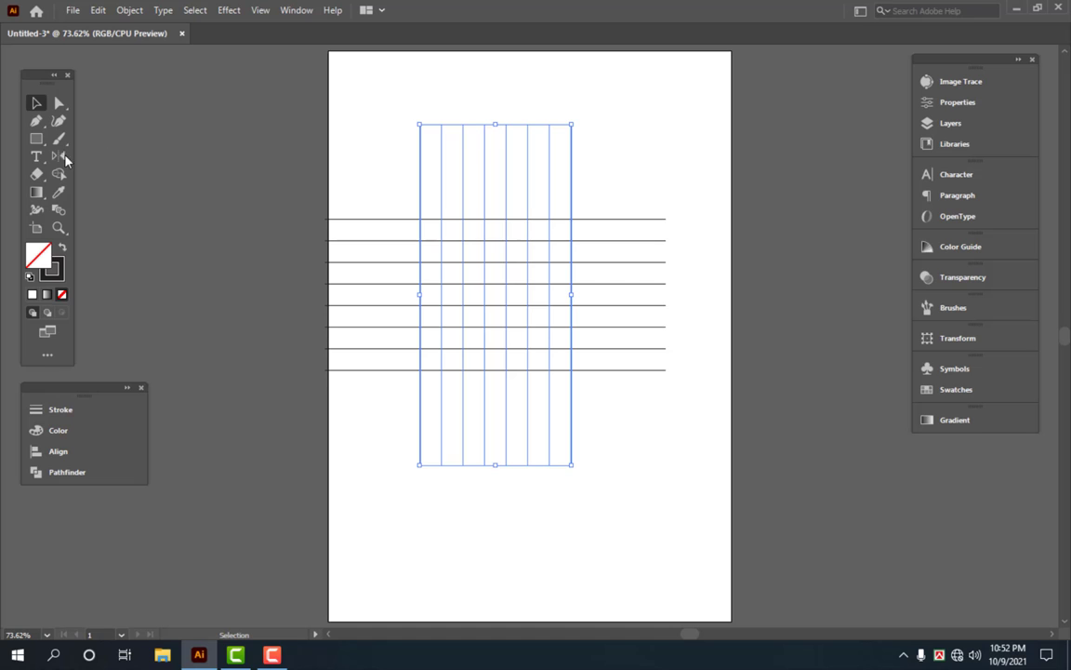
drag(59, 155, 93, 156)
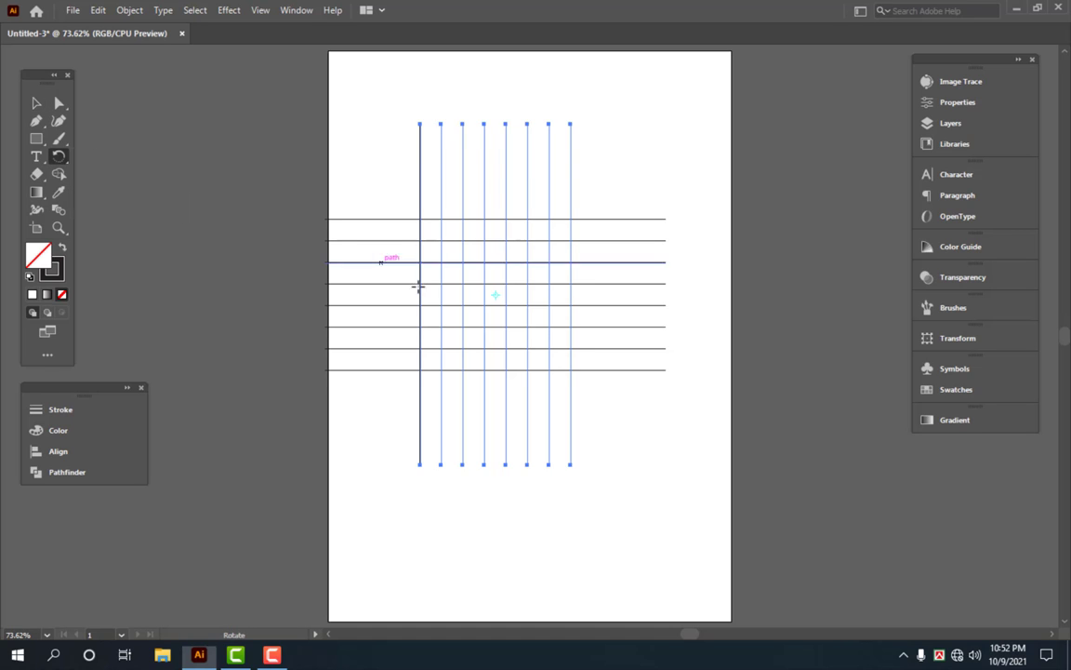
Rotate the vertical lines by 30° around the left line.
alt+click(419, 288)
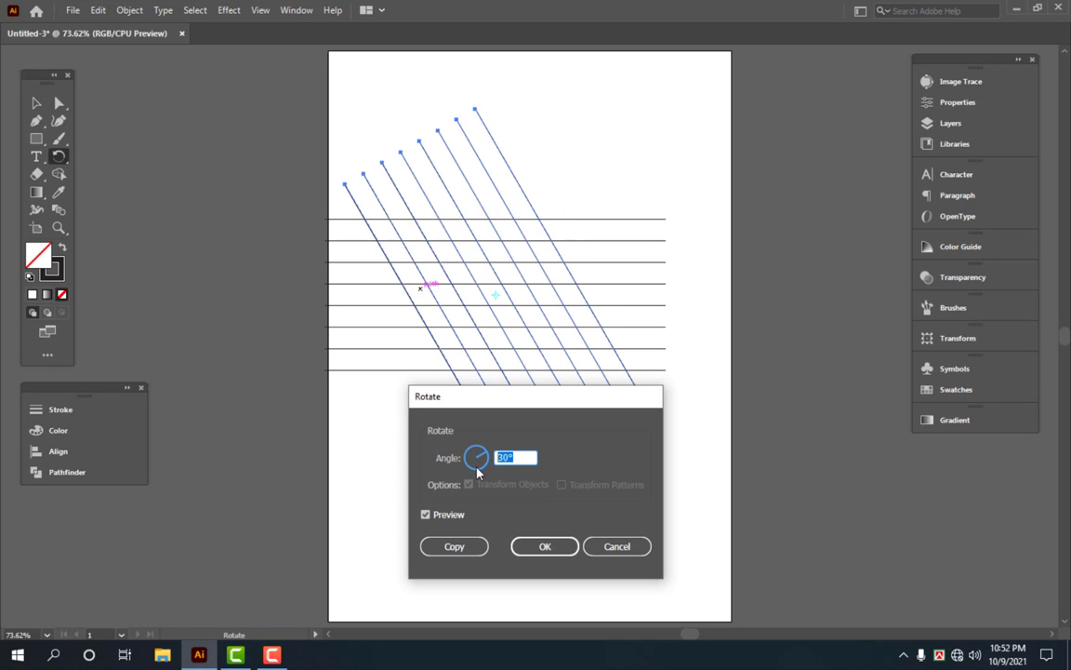
text(30)
key(Tab)
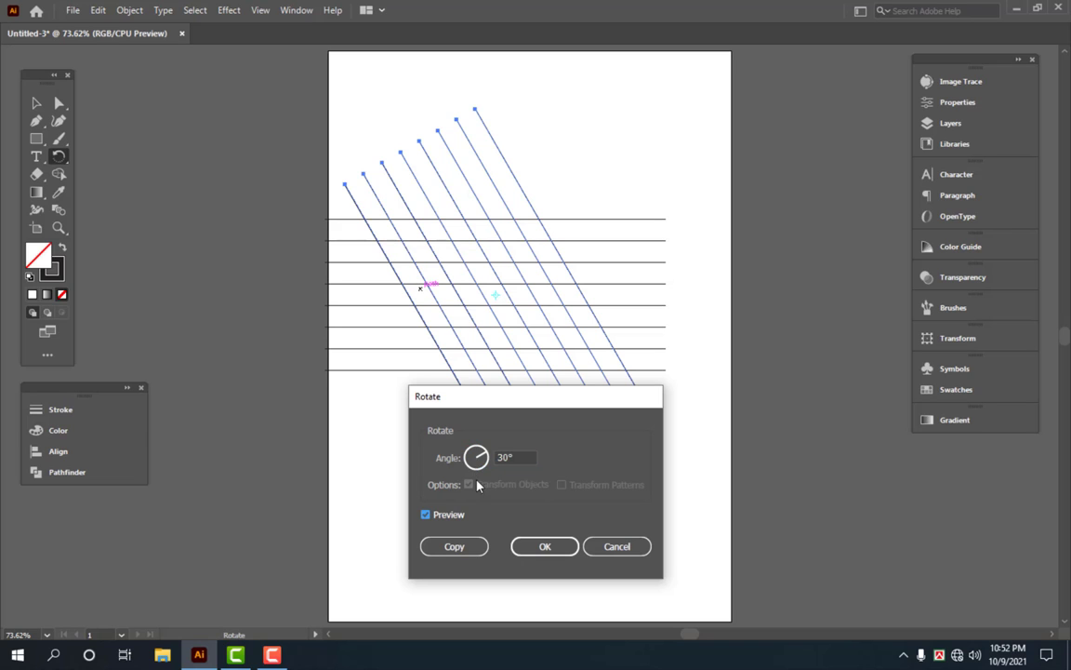
key(Tab)
click(544, 547)
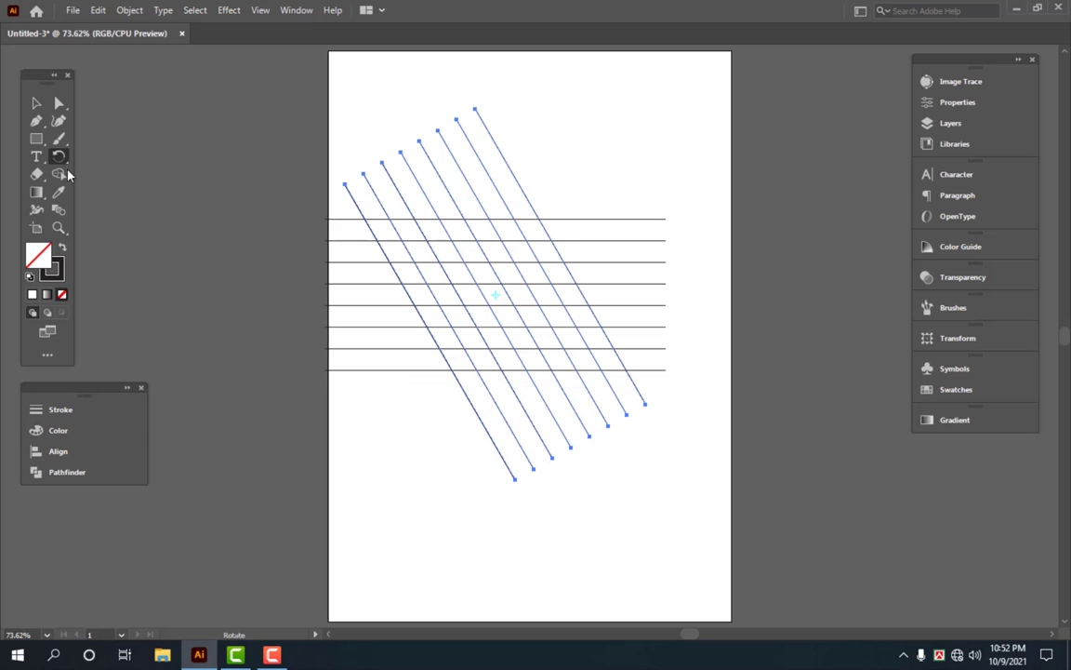
Add a vertically reflected copy of the tilted lines, then select everything and zoom to 100%.
drag(59, 156, 116, 197)
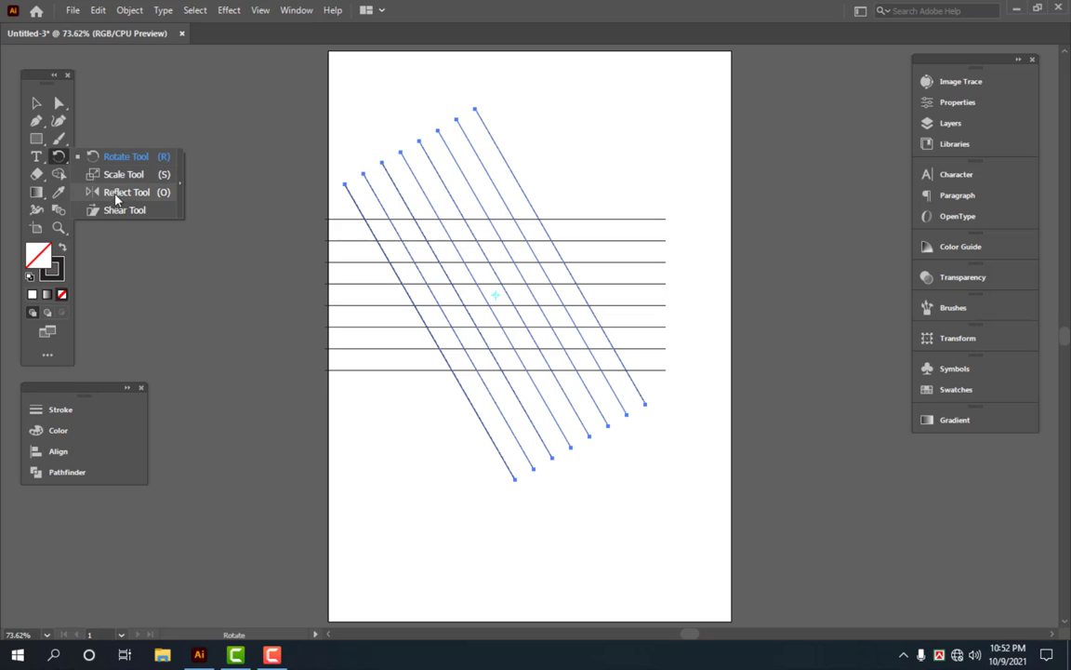
double_click(59, 156)
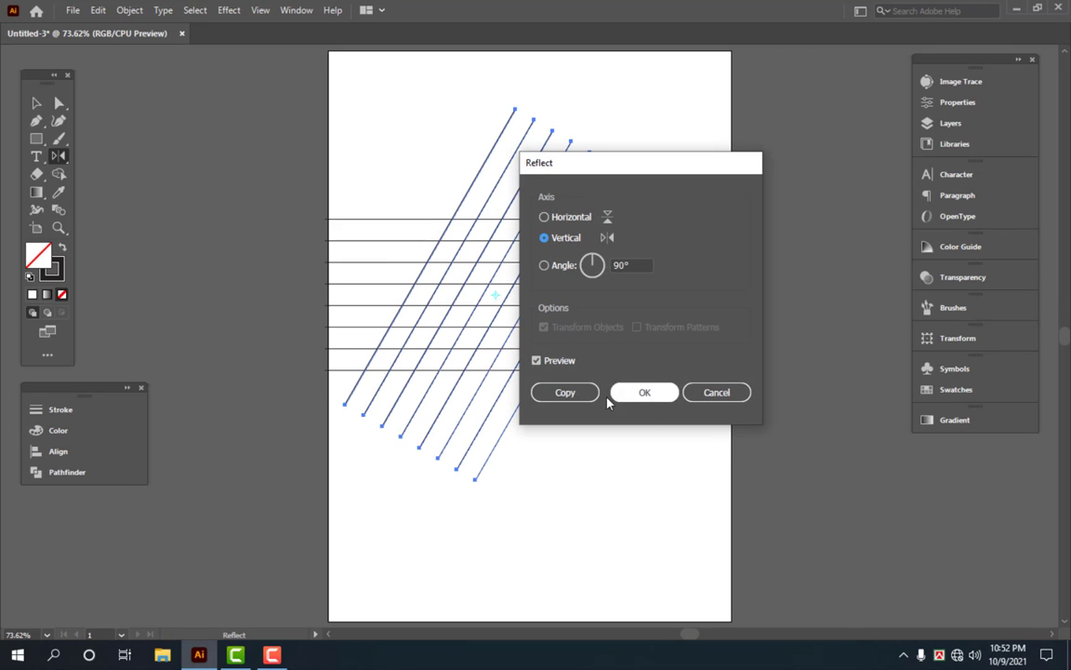
click(565, 392)
key(v)
click(602, 520)
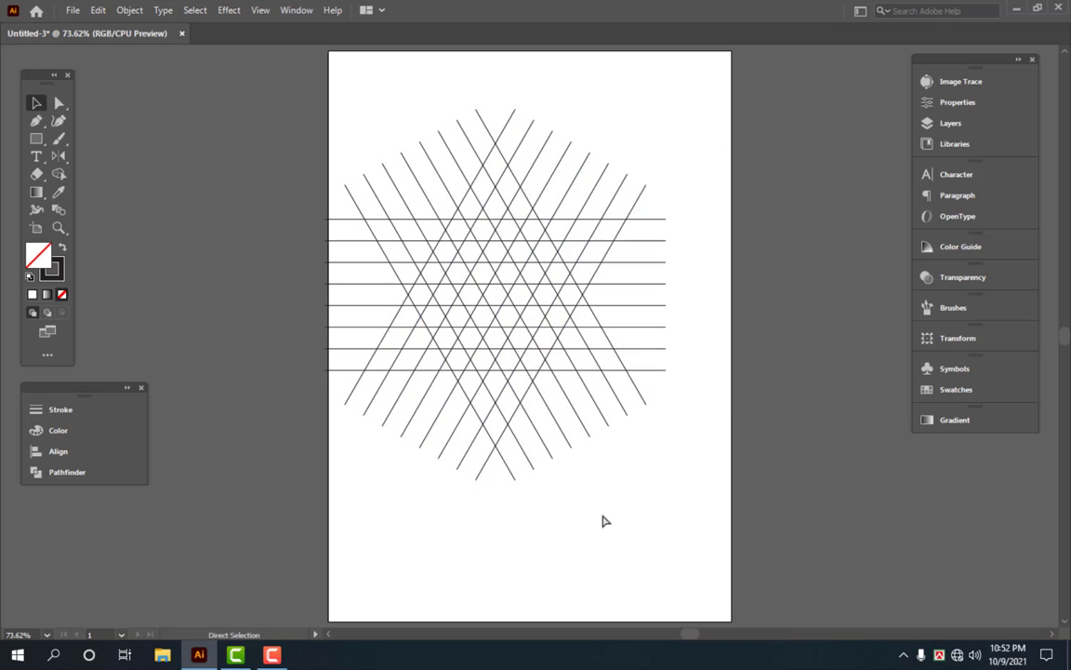
key(ctrl+a)
key(ctrl+1)
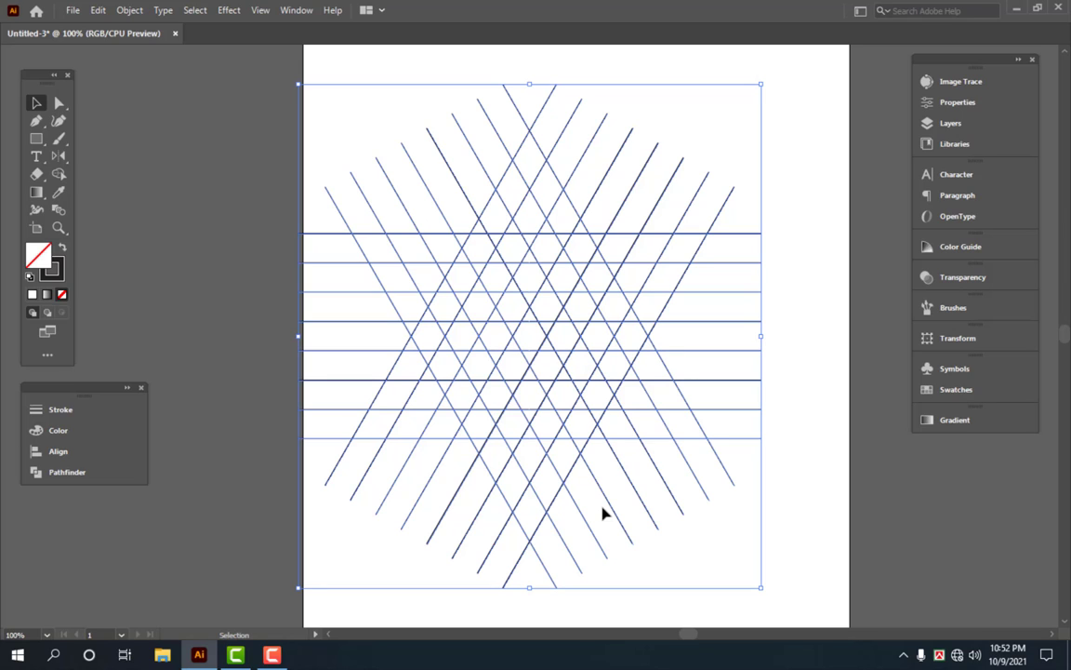
Activate the Shape Builder tool and set the fill colour to black.
click(58, 174)
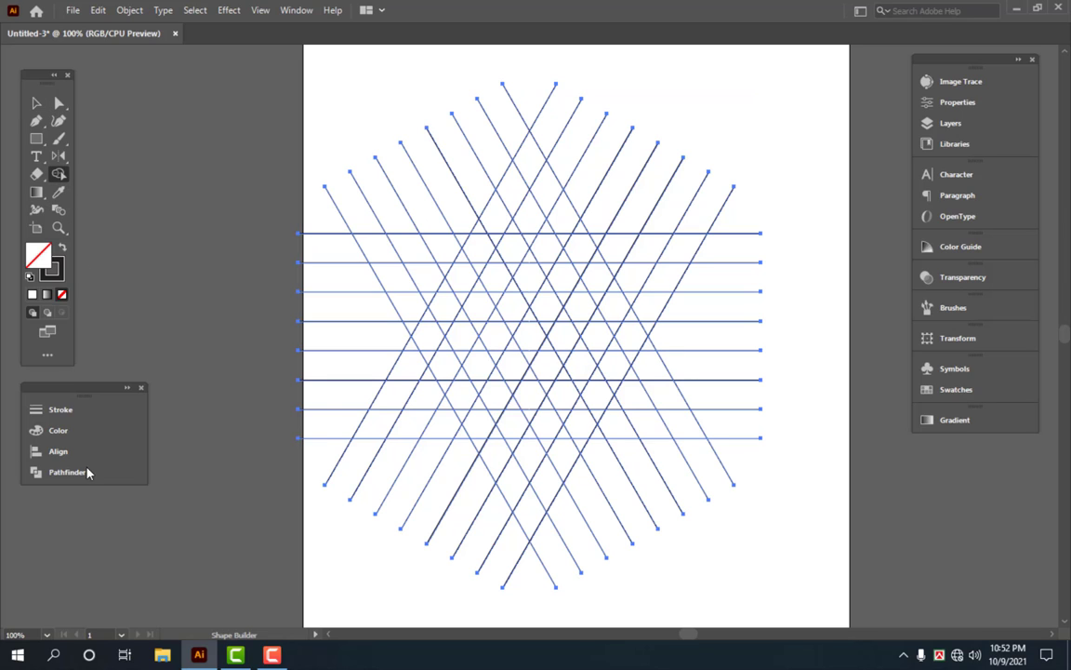
click(82, 439)
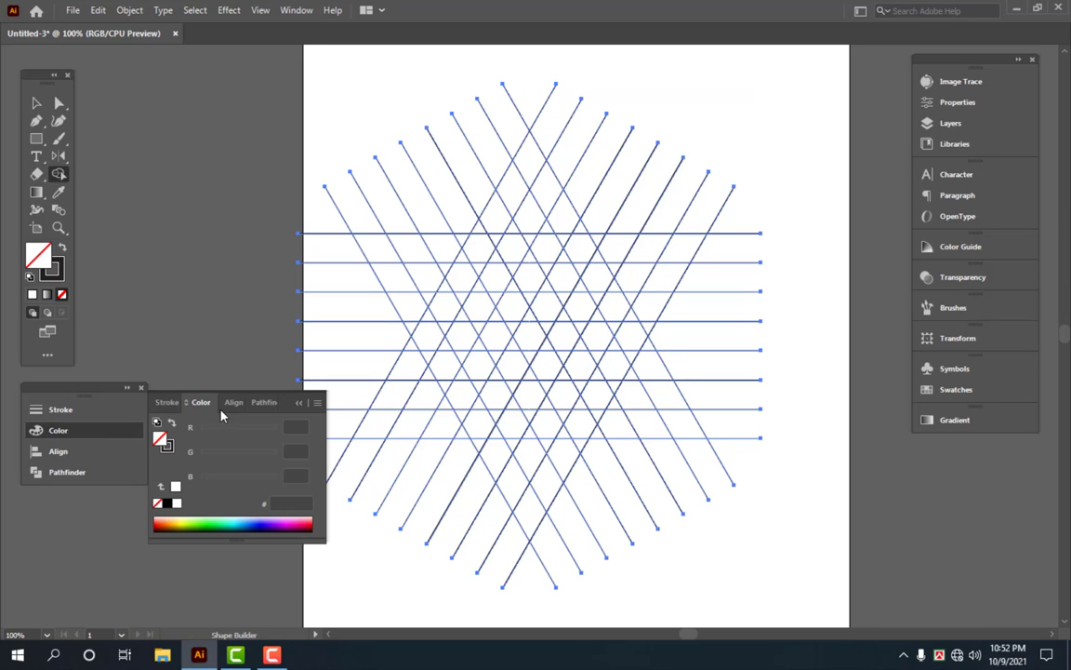
click(167, 503)
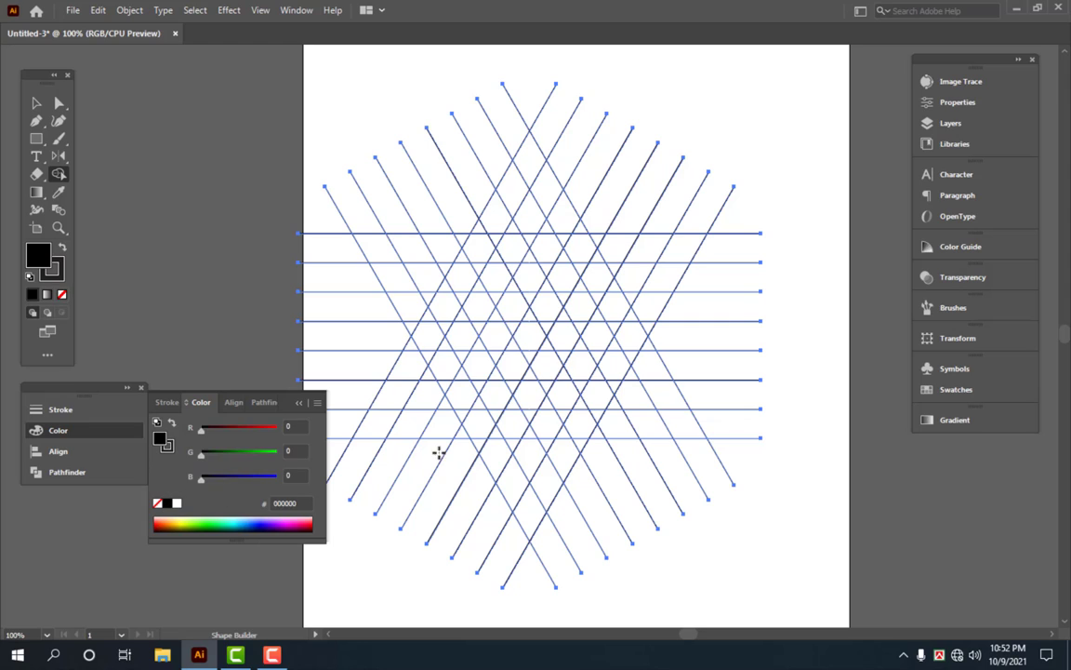
click(79, 430)
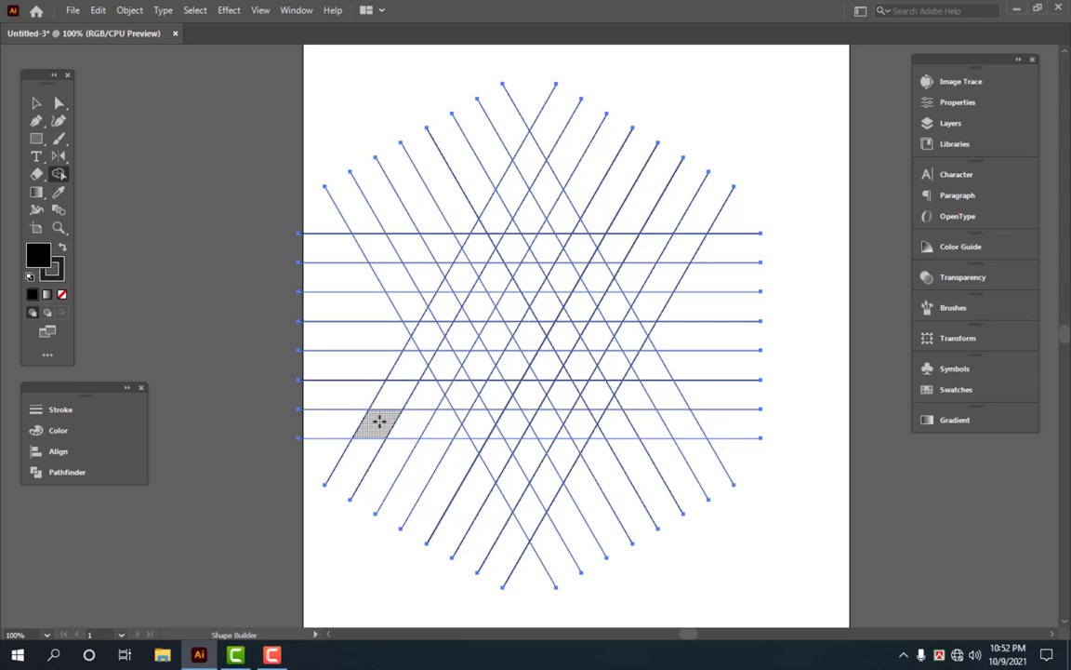
Merge diagonal lattice cells into the black L bar with an angled bottom end.
drag(390, 396, 479, 245)
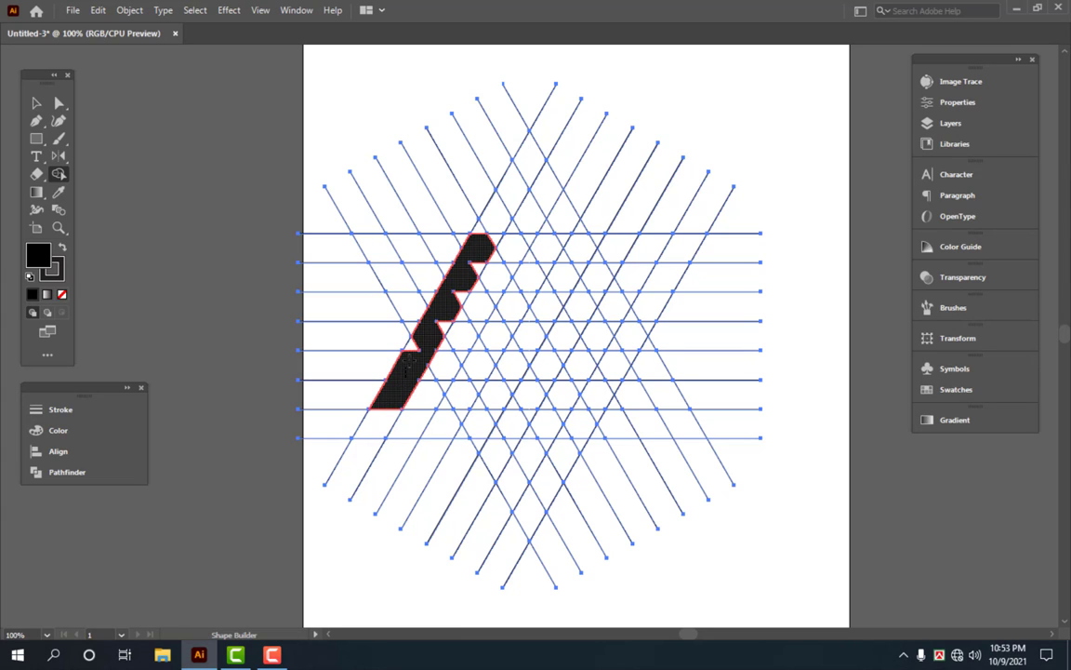
drag(405, 383, 476, 267)
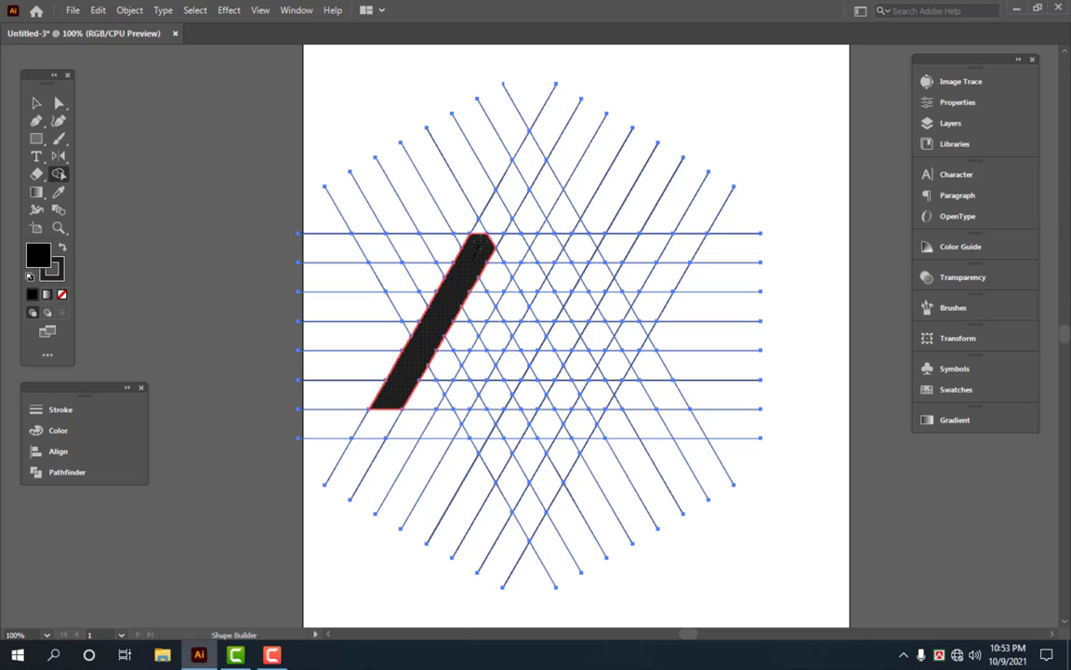
drag(493, 209, 485, 244)
click(483, 246)
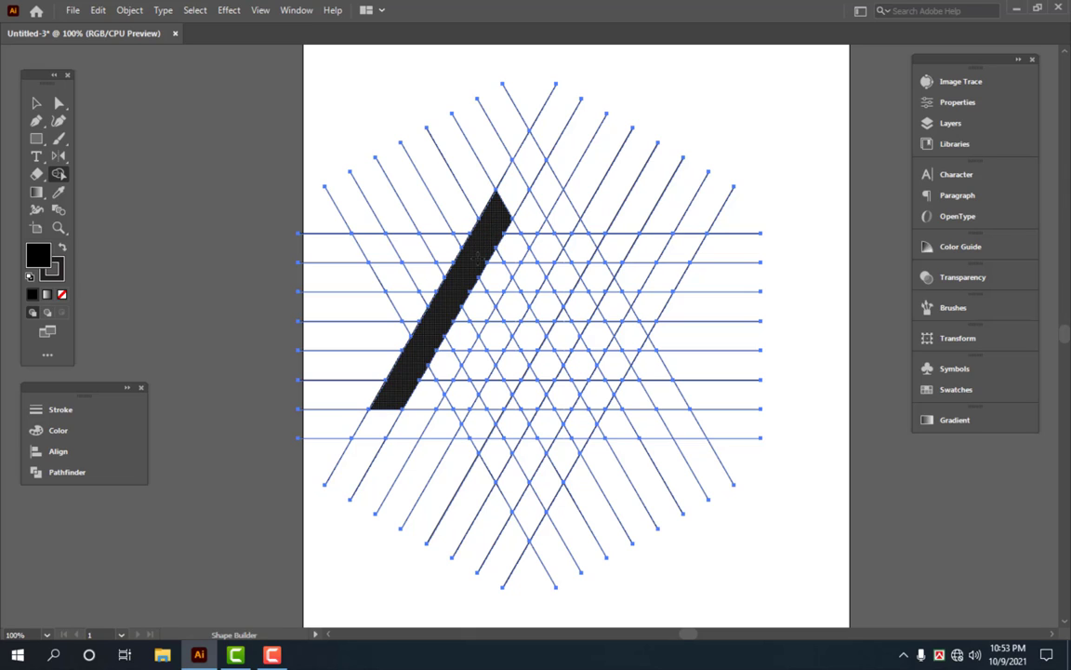
mouse_move(479, 284)
mouse_down()
mouse_move(394, 400)
mouse_move(472, 395)
mouse_up()
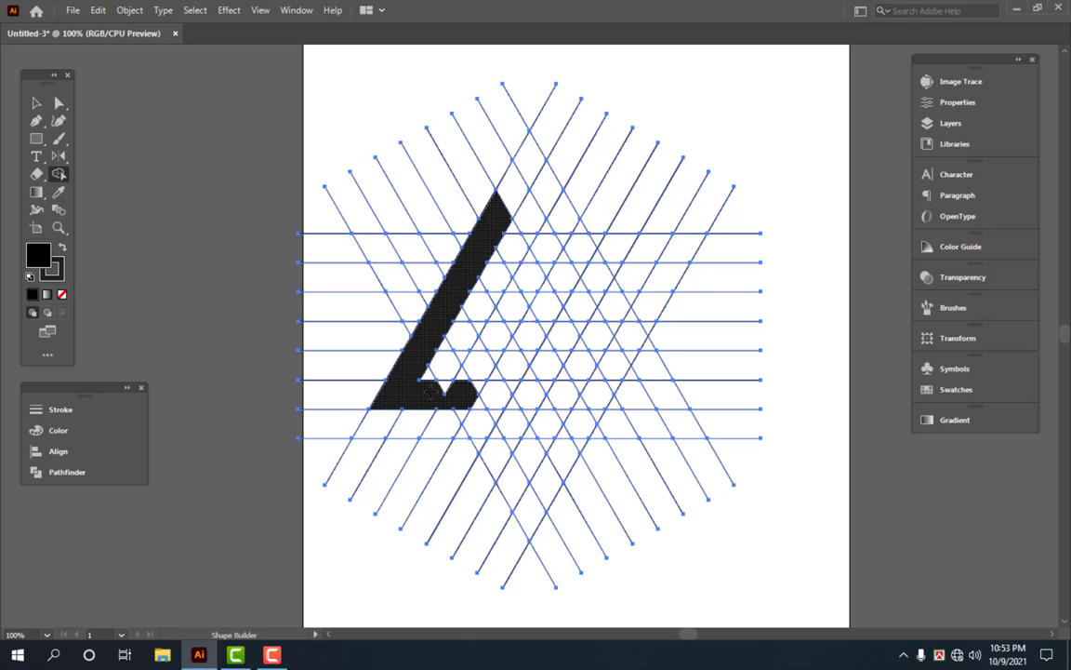
click(430, 392)
click(470, 394)
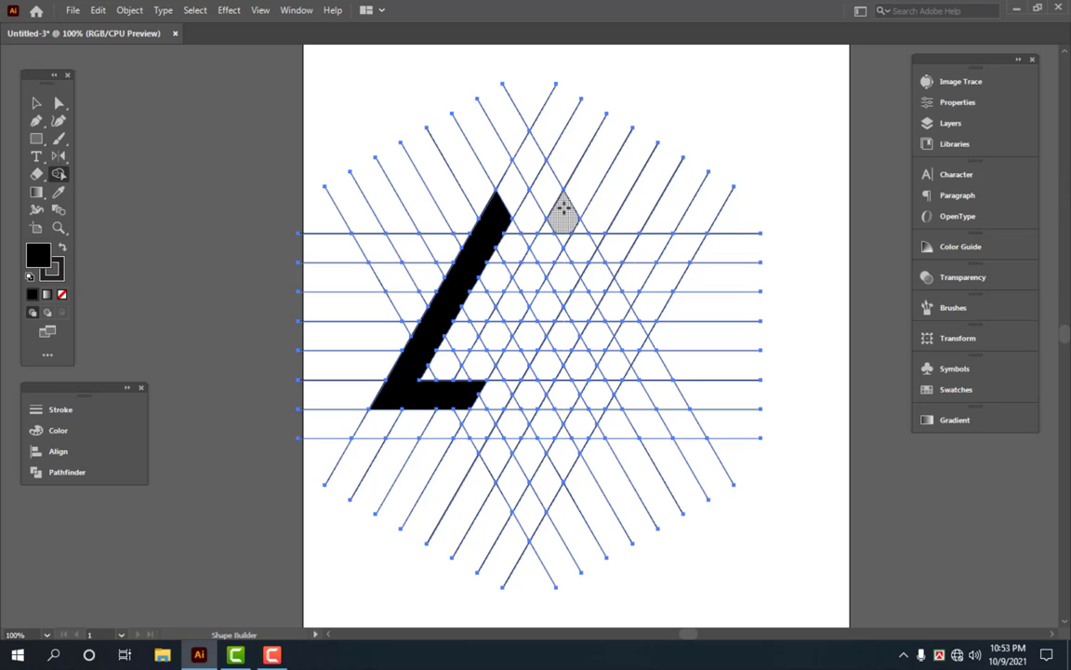
Merge a second diagonal strip, bottom row and apex cells into one triangular S.
drag(562, 209, 490, 330)
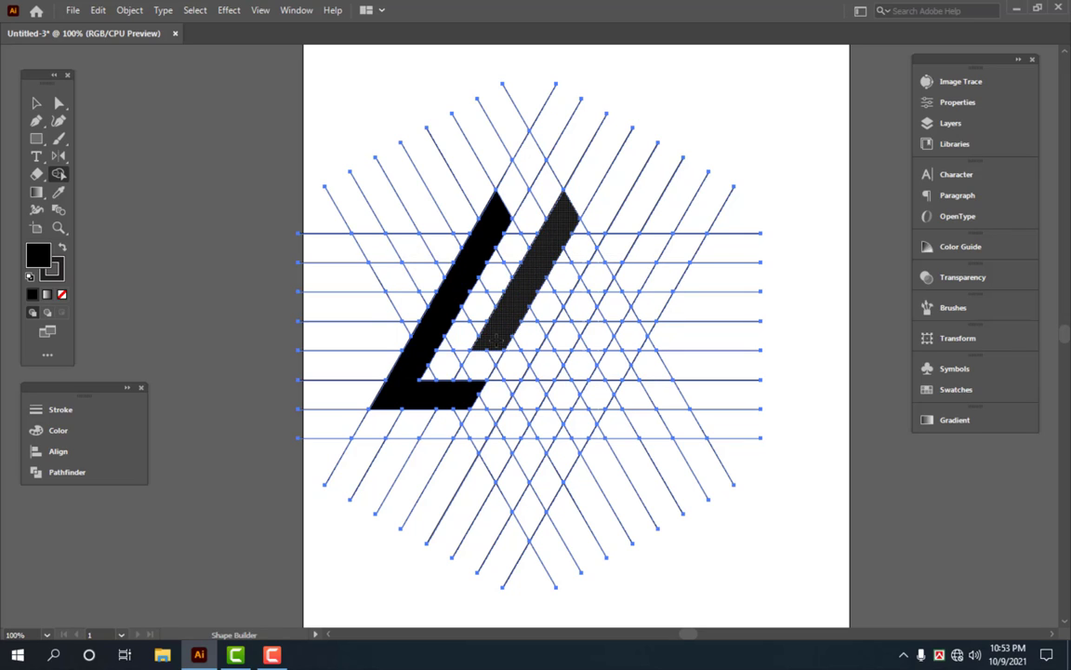
drag(497, 340, 623, 340)
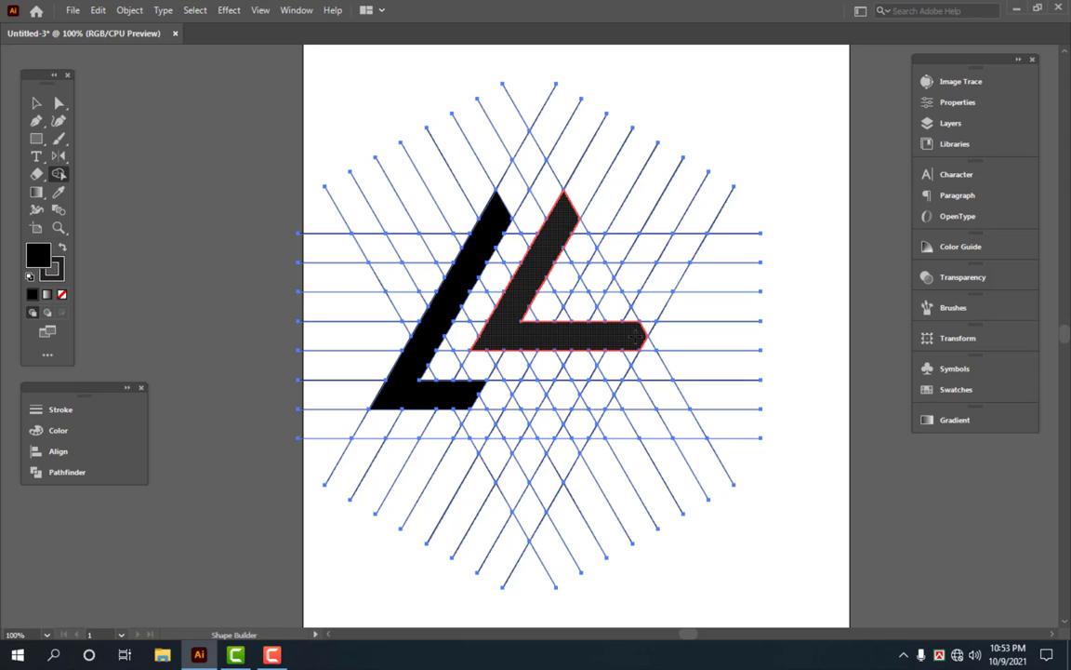
mouse_move(636, 340)
mouse_down()
mouse_move(656, 386)
mouse_move(644, 372)
mouse_up()
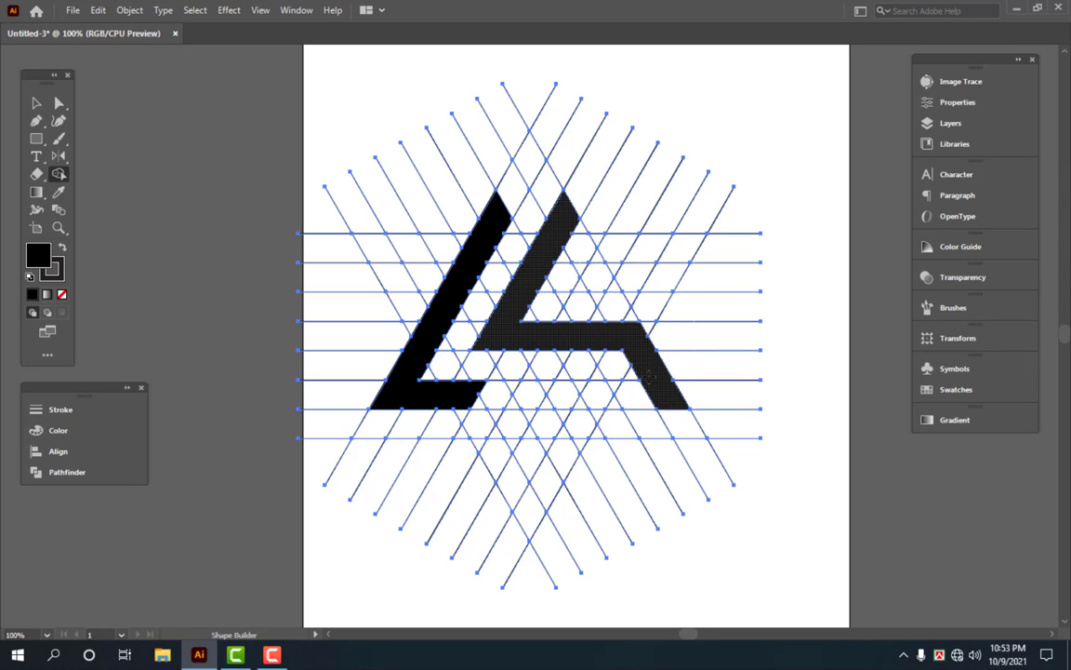
drag(665, 397, 555, 400)
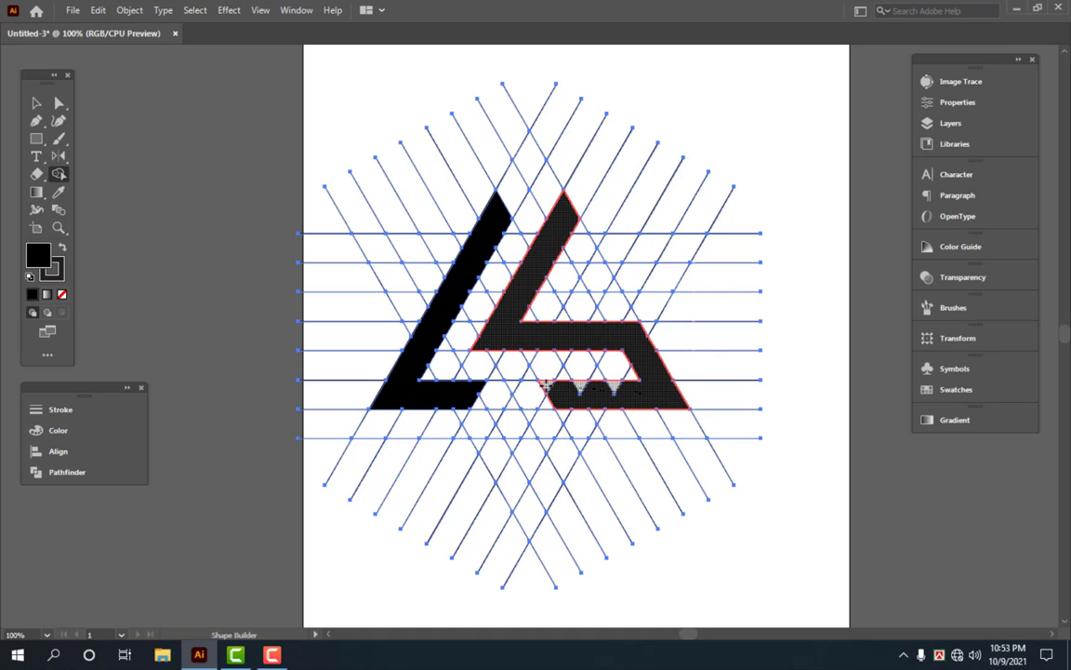
drag(643, 397, 528, 395)
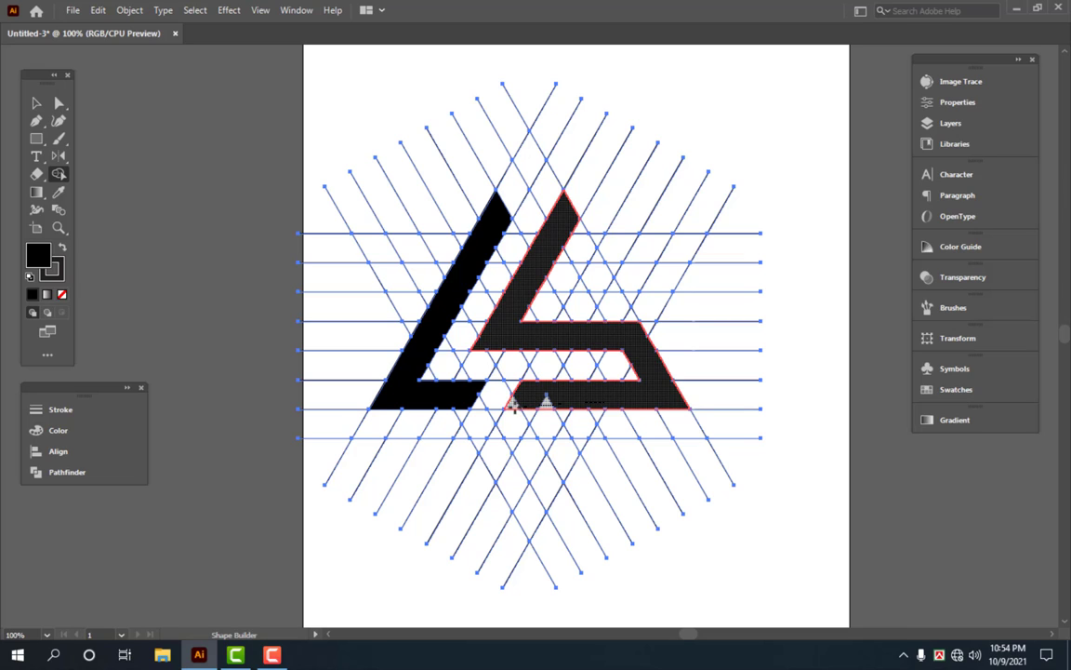
drag(513, 405, 581, 403)
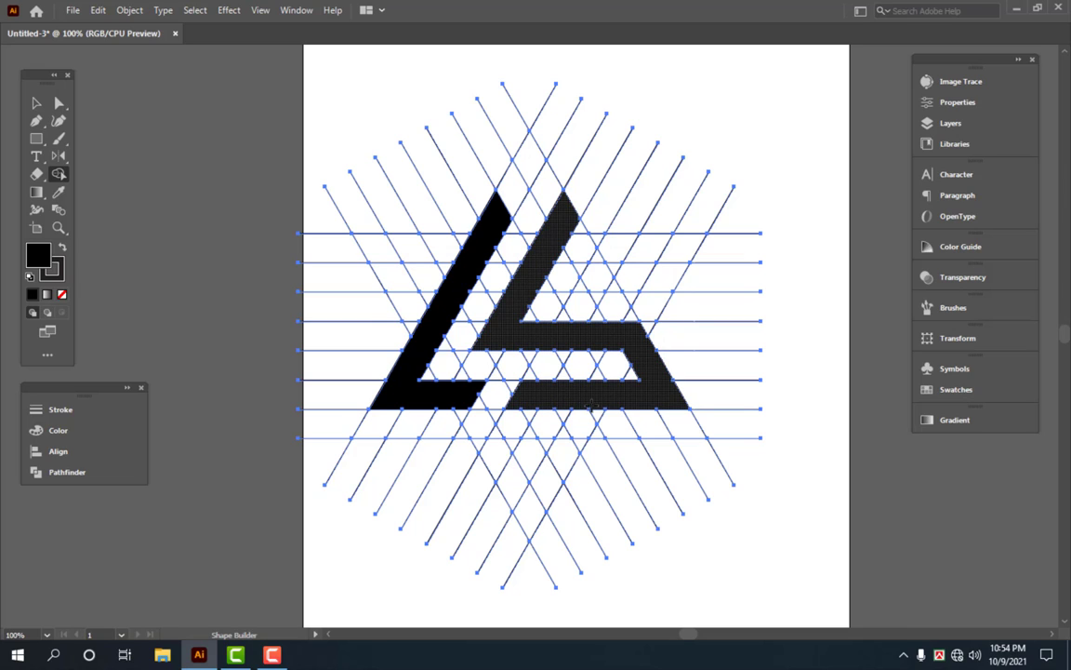
click(581, 247)
drag(567, 216, 582, 268)
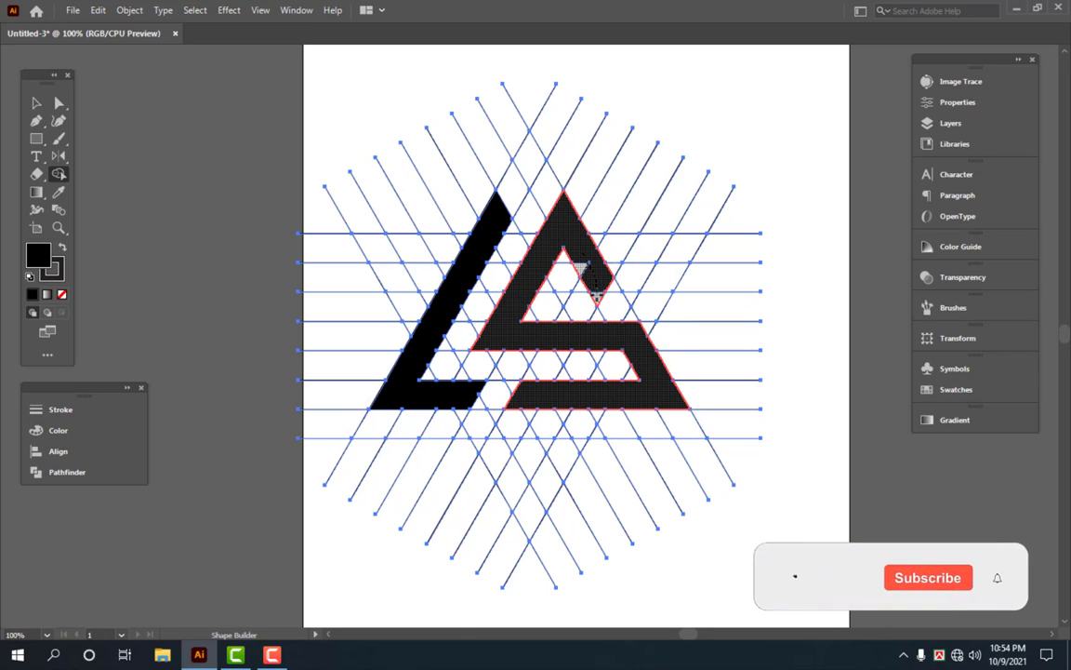
click(596, 290)
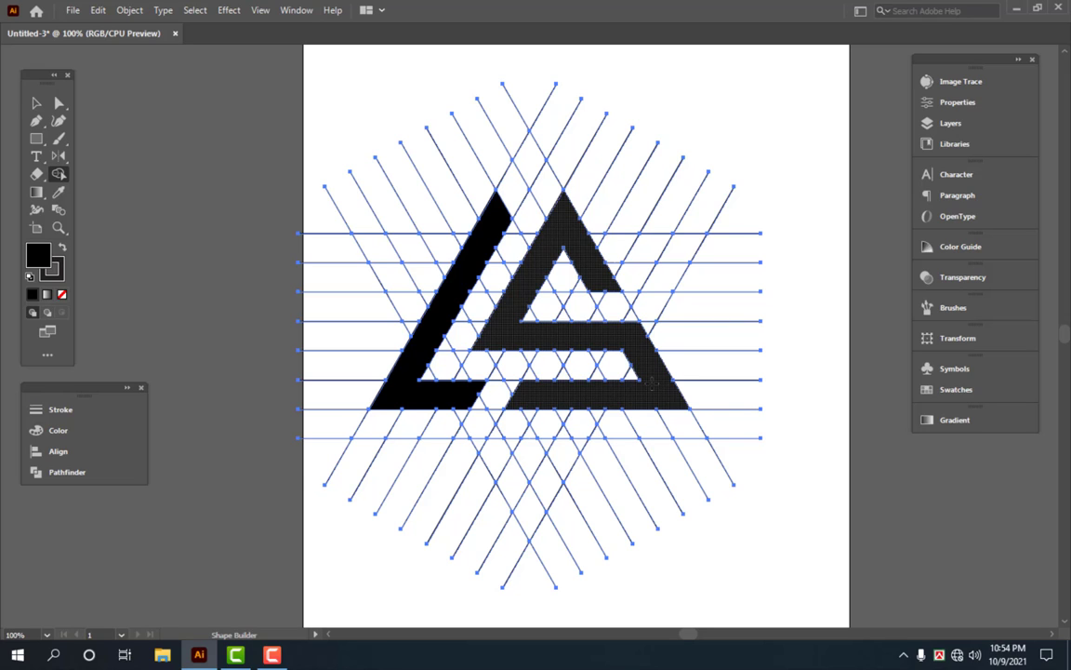
click(651, 382)
Lock the L and S pieces, delete all grid lines, then unlock the pieces.
key(v)
click(765, 423)
click(507, 321)
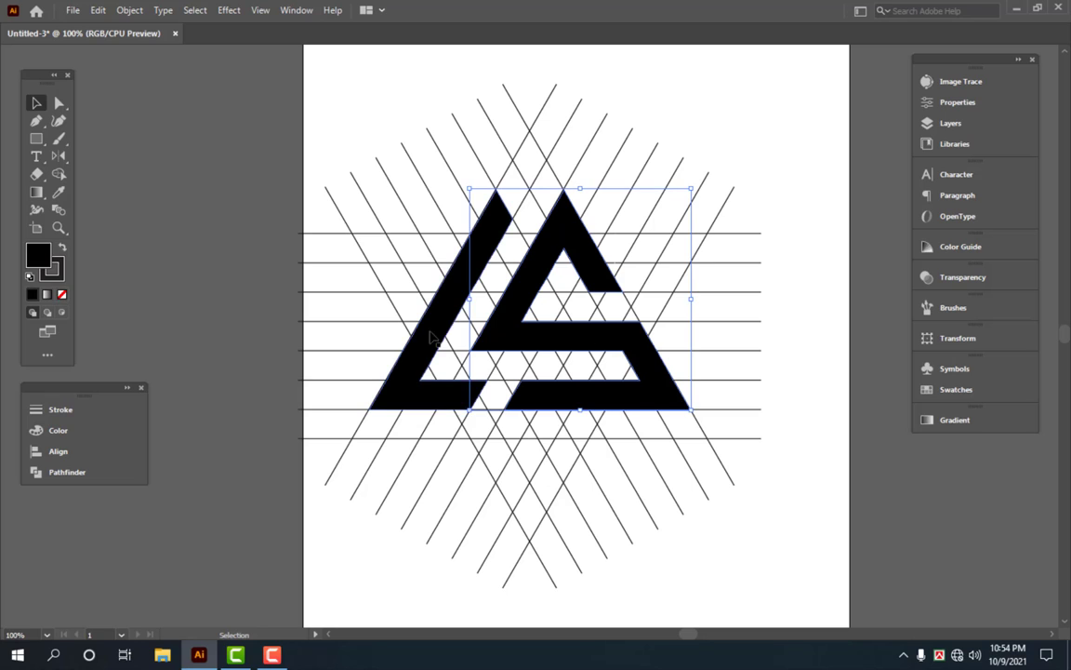
shift+click(436, 321)
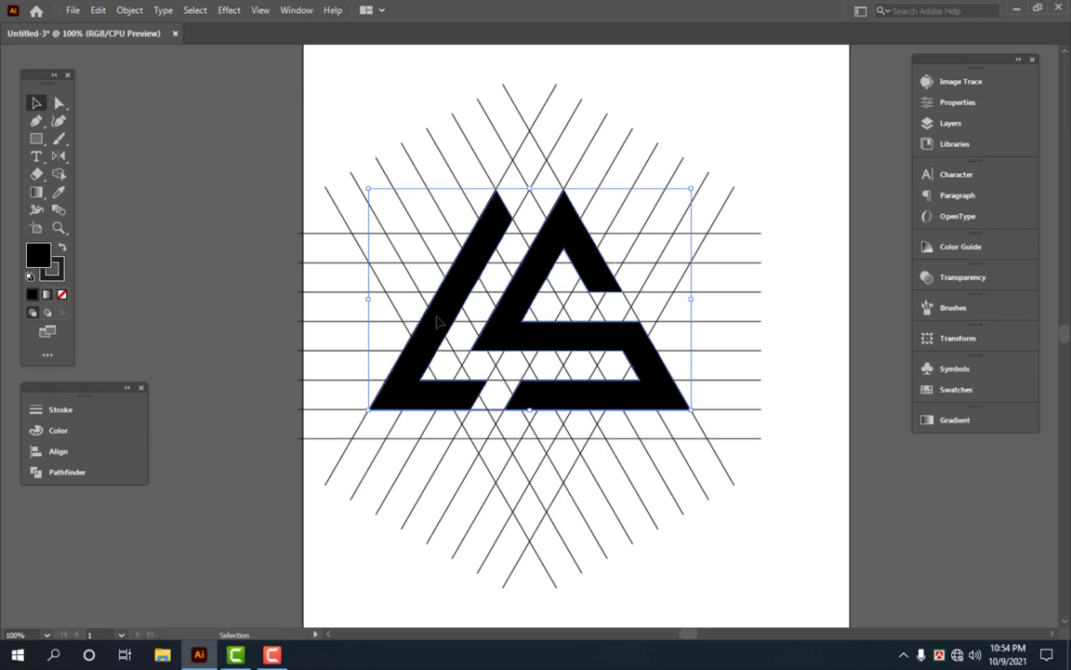
key(ctrl+2)
key(ctrl+a)
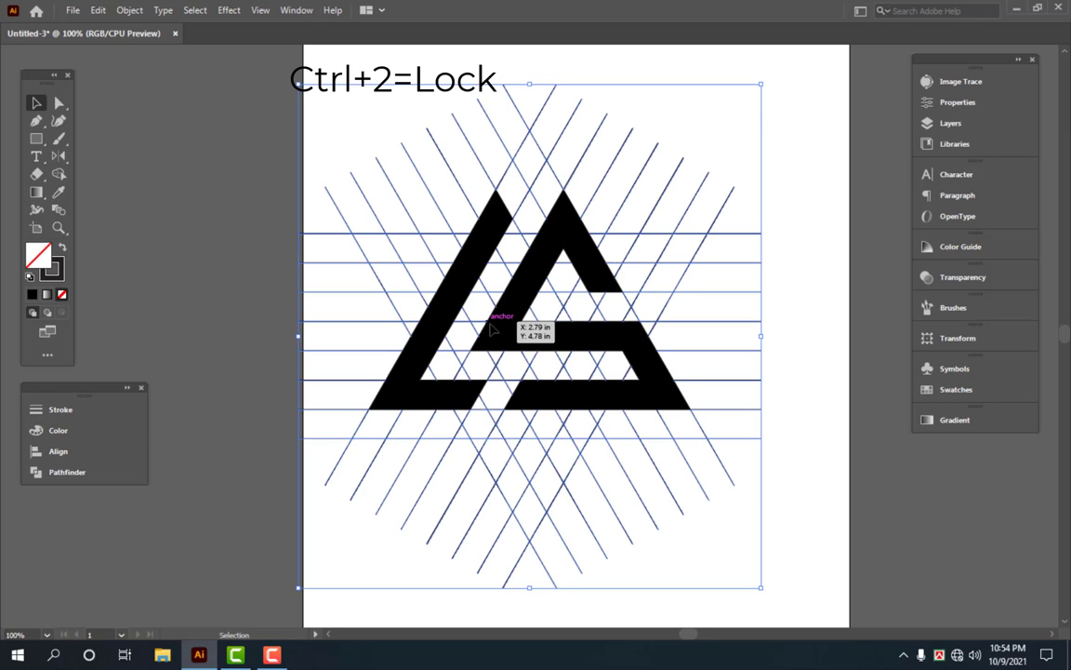
key(Delete)
key(ctrl+alt+2)
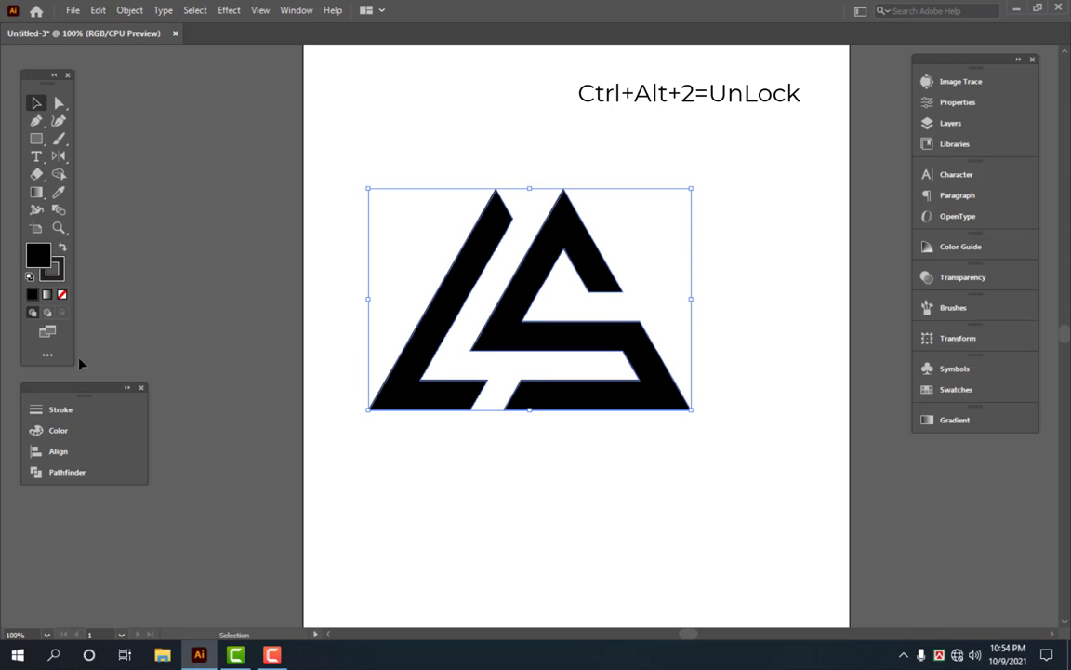
Give both logo pieces a 14 pt stroke weight and reselect them.
click(74, 409)
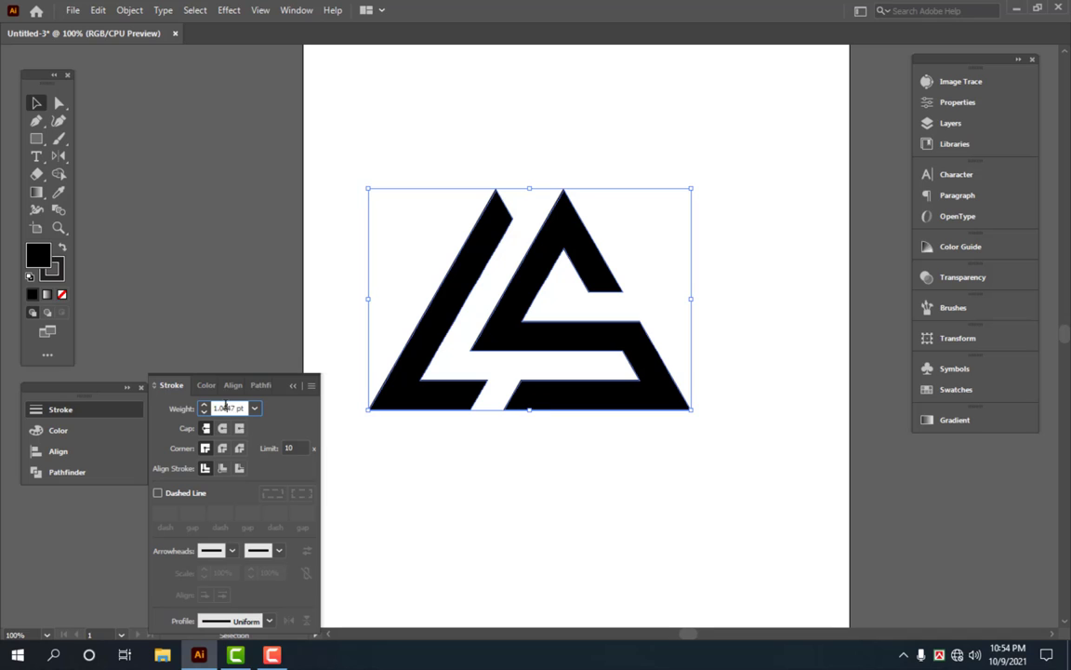
text(3)
key(Return)
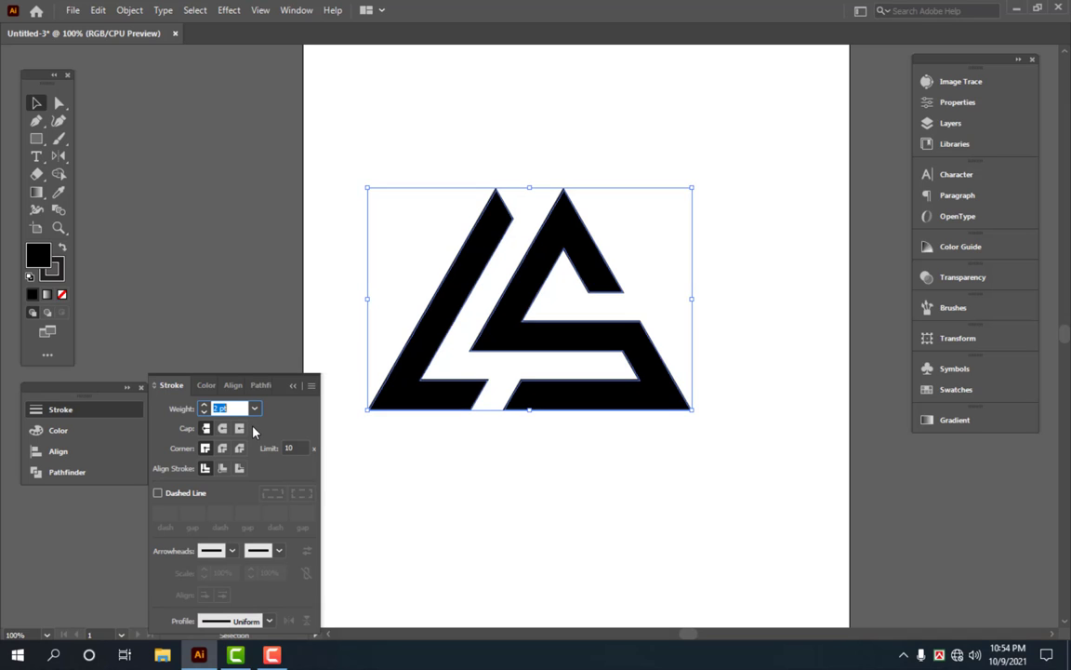
key(Up)
key(Up)
key(Up)
key(Up)
key(Up)
key(Up)
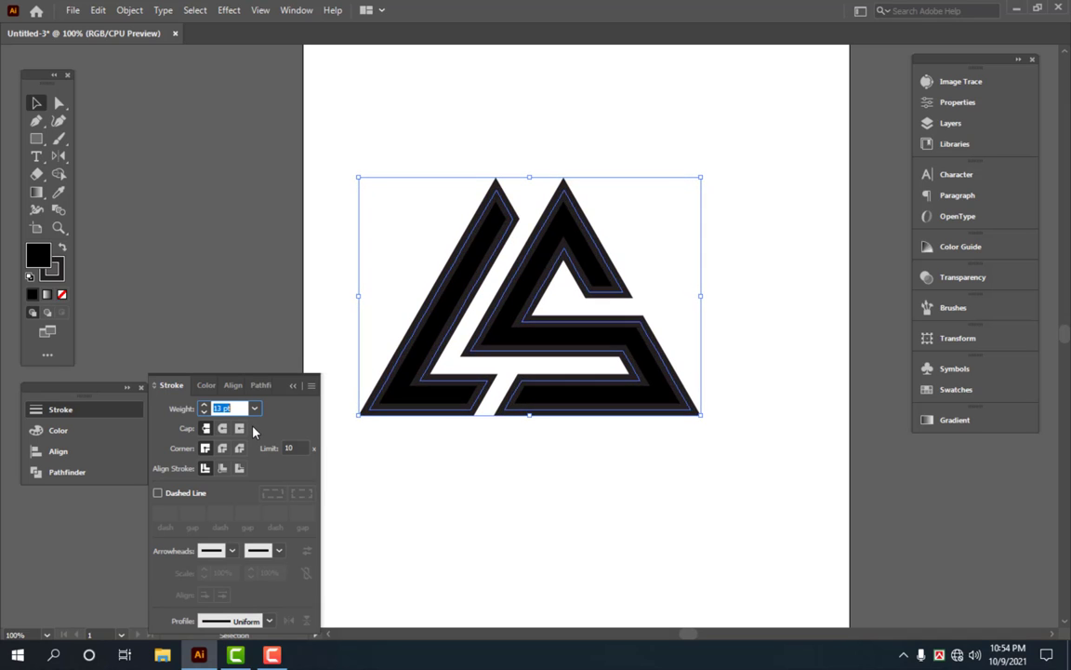
key(Up)
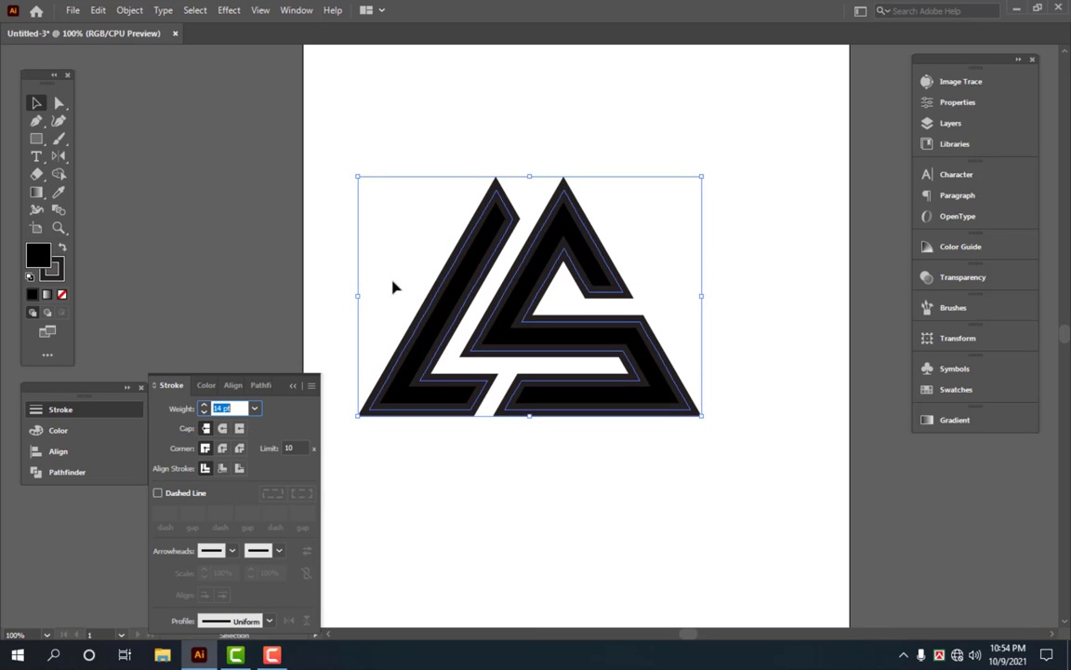
click(493, 175)
drag(372, 132, 660, 411)
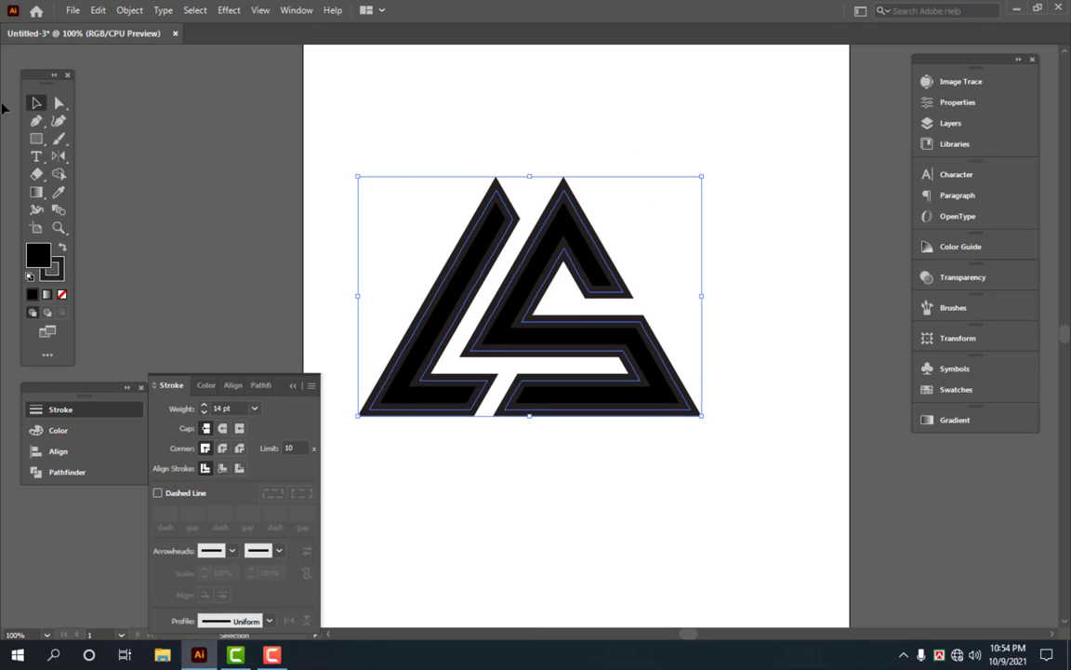
Expand the logo's fill and stroke into outlines.
click(128, 11)
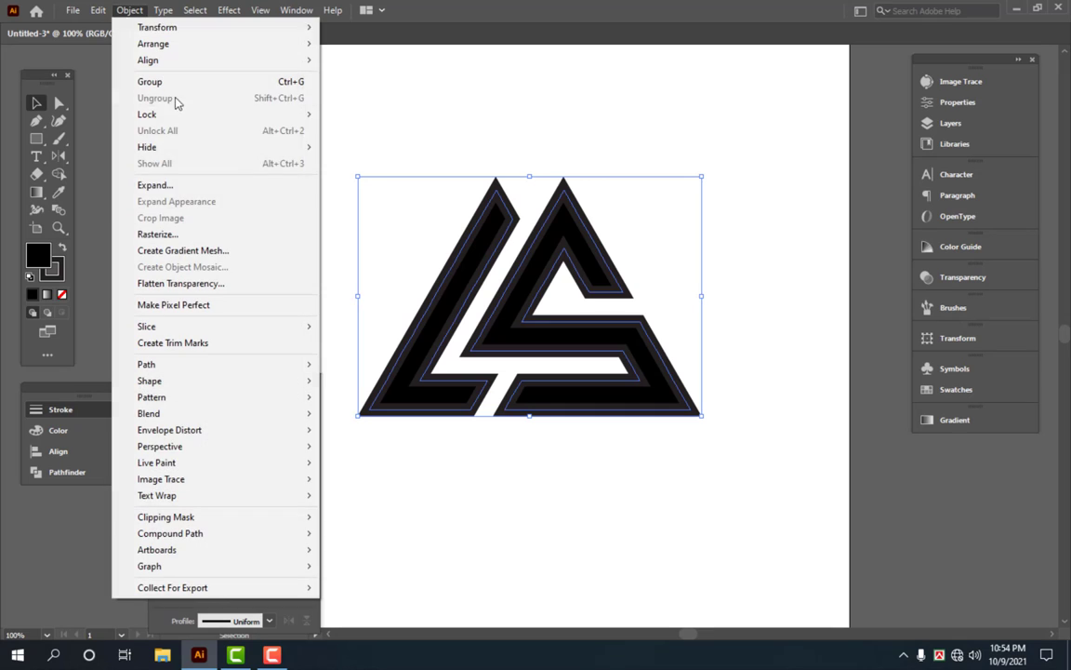
click(154, 168)
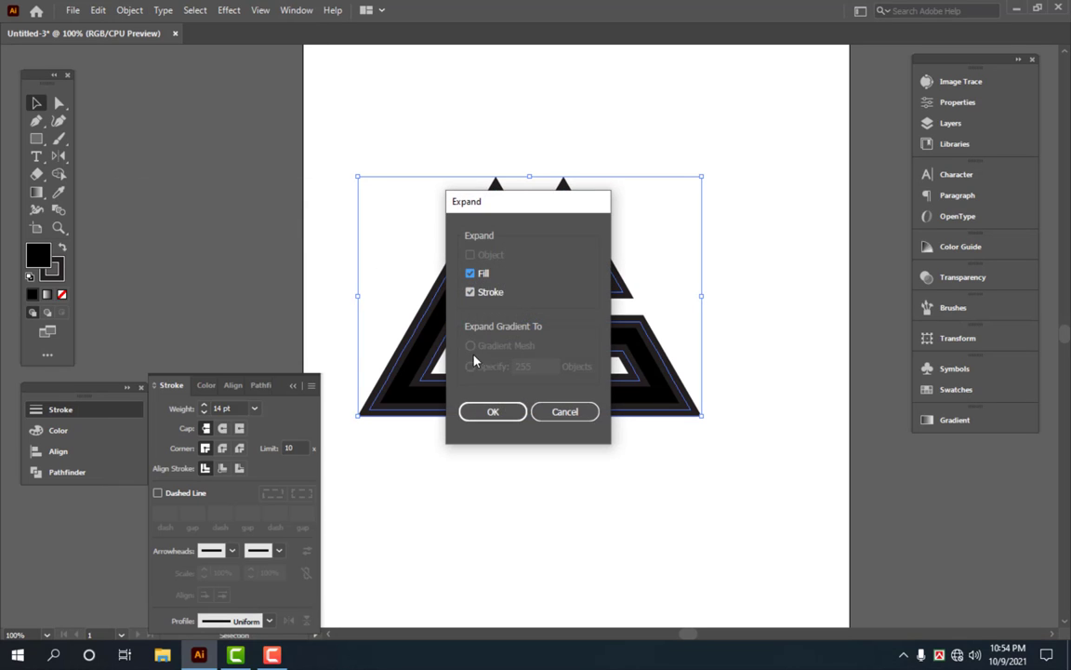
click(493, 411)
Unite the expanded logo pieces with Pathfinder and scale it down to 4.19 × 2.92 in.
click(67, 475)
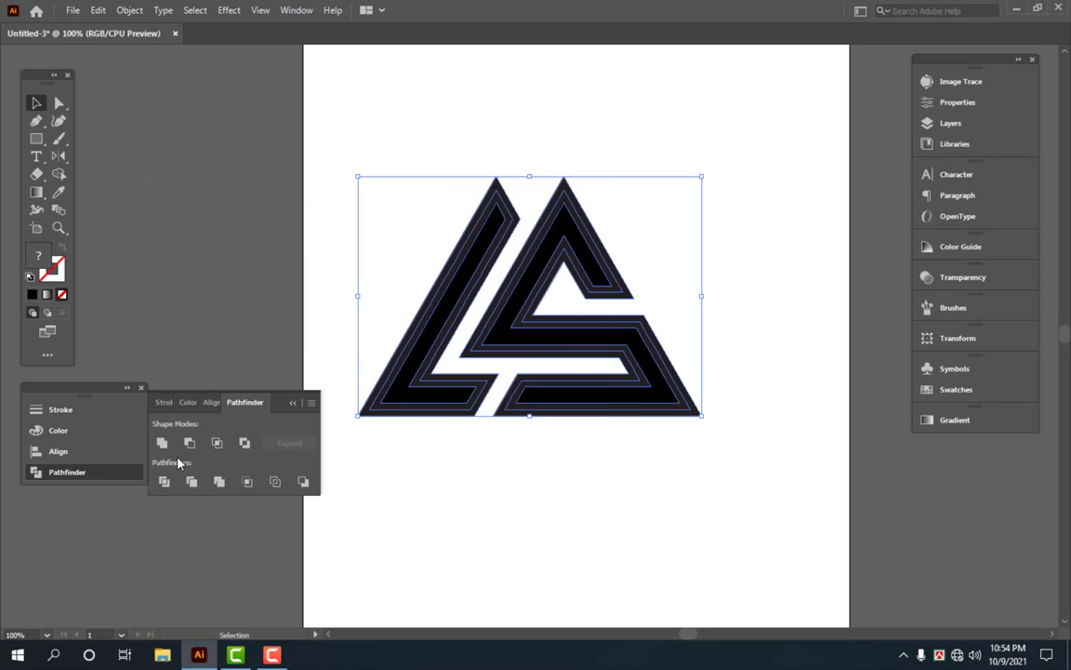
click(164, 445)
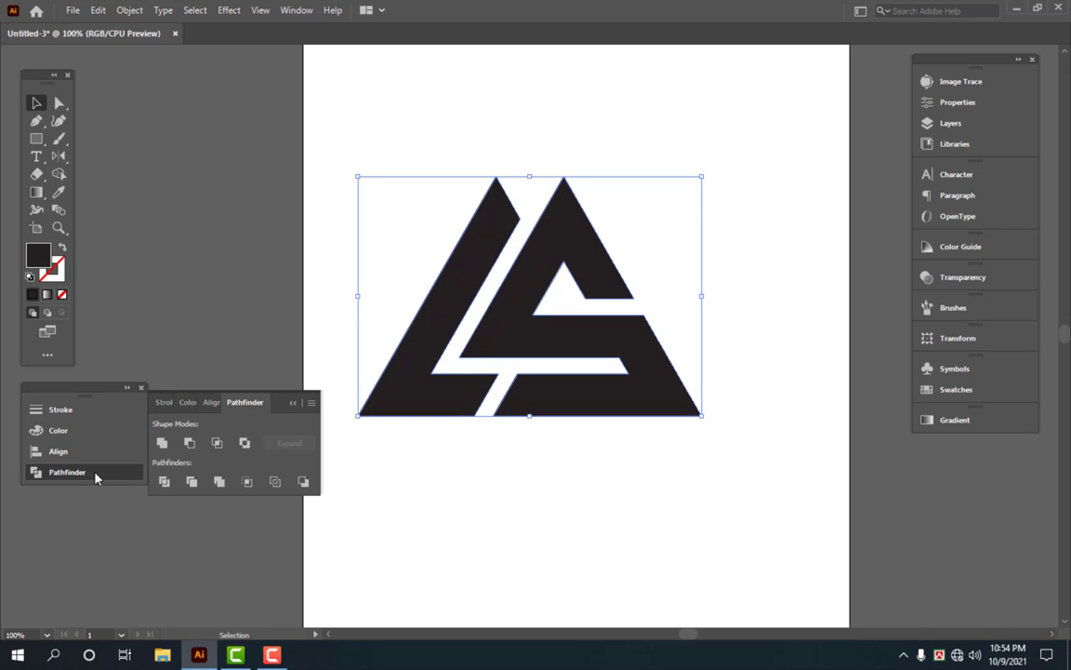
click(93, 472)
drag(357, 298, 424, 296)
click(642, 165)
Draw a rectangle around the logo and widen it to the artboard's full width.
key(m)
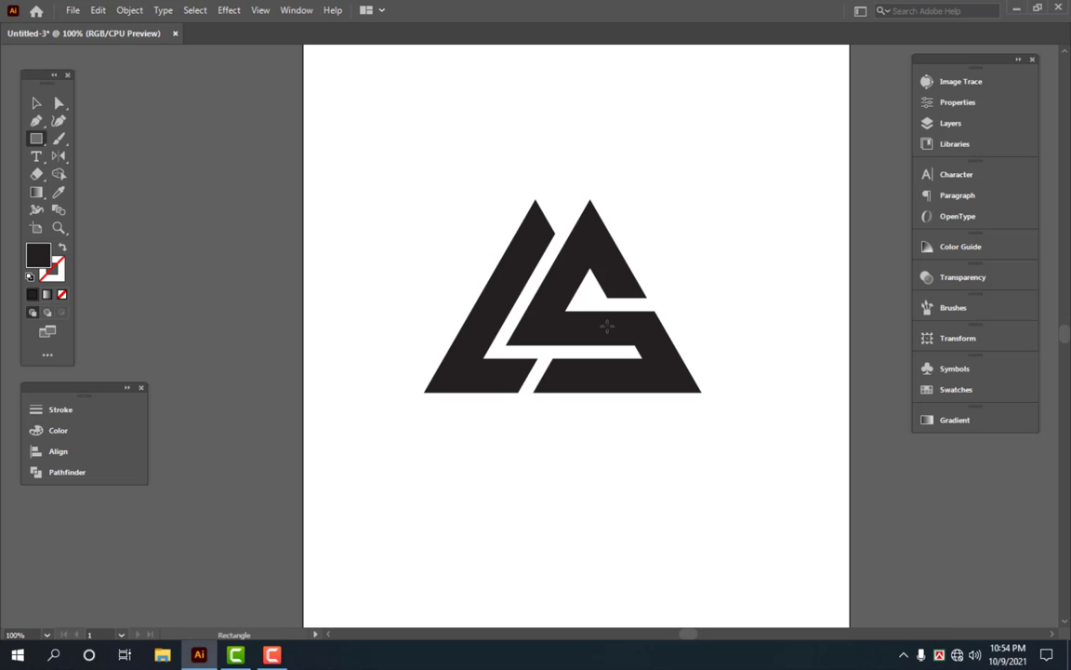
mouse_move(555, 317)
mouse_down()
mouse_move(798, 453)
mouse_move(758, 434)
mouse_up()
key(v)
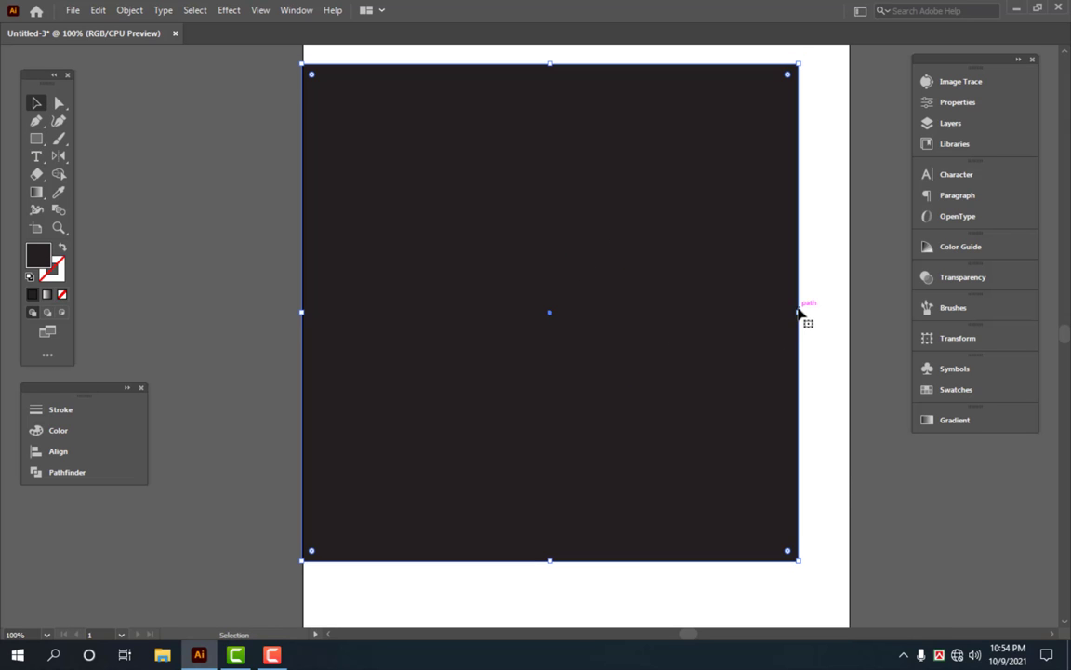
drag(798, 313, 848, 312)
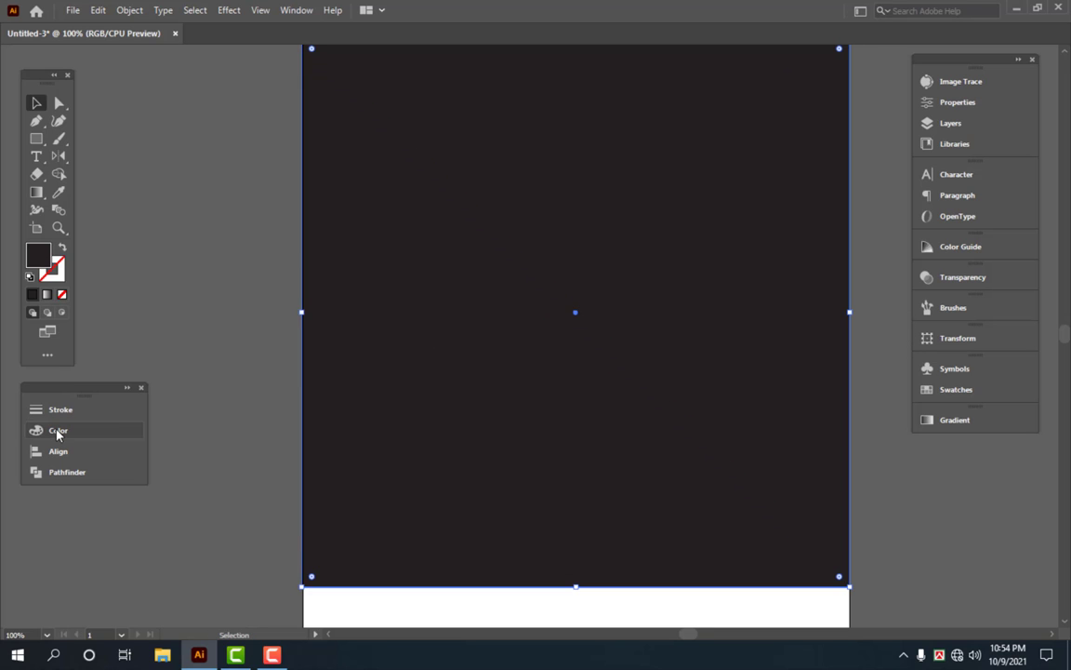
Fill the rectangle with black #000000 and send it behind the logo.
click(57, 431)
click(167, 503)
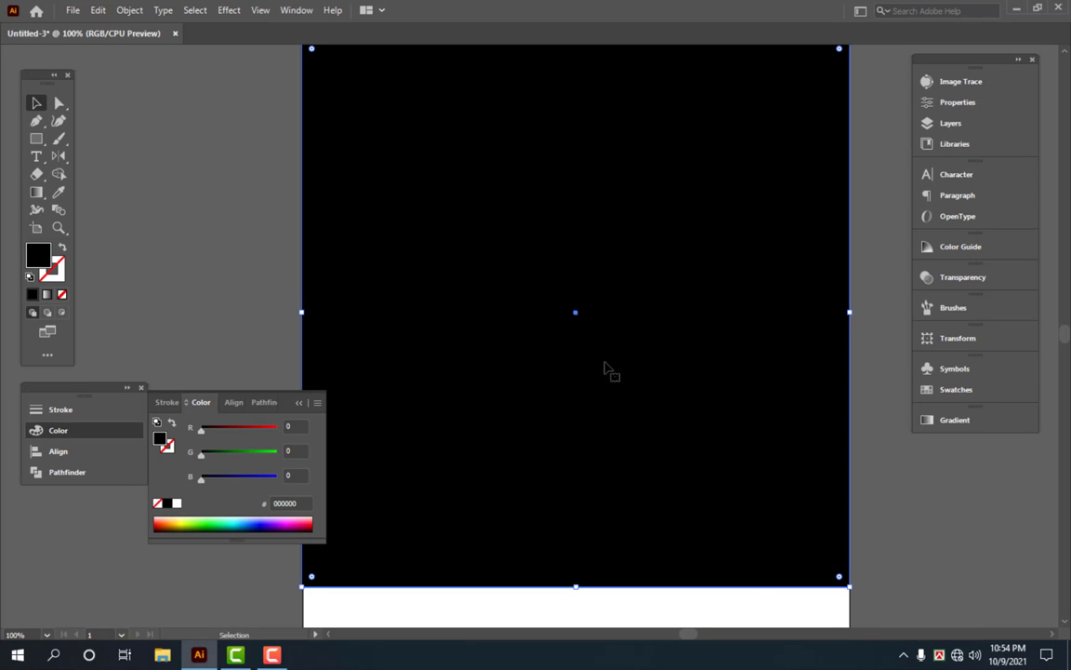
right_click(606, 368)
mouse_move(648, 529)
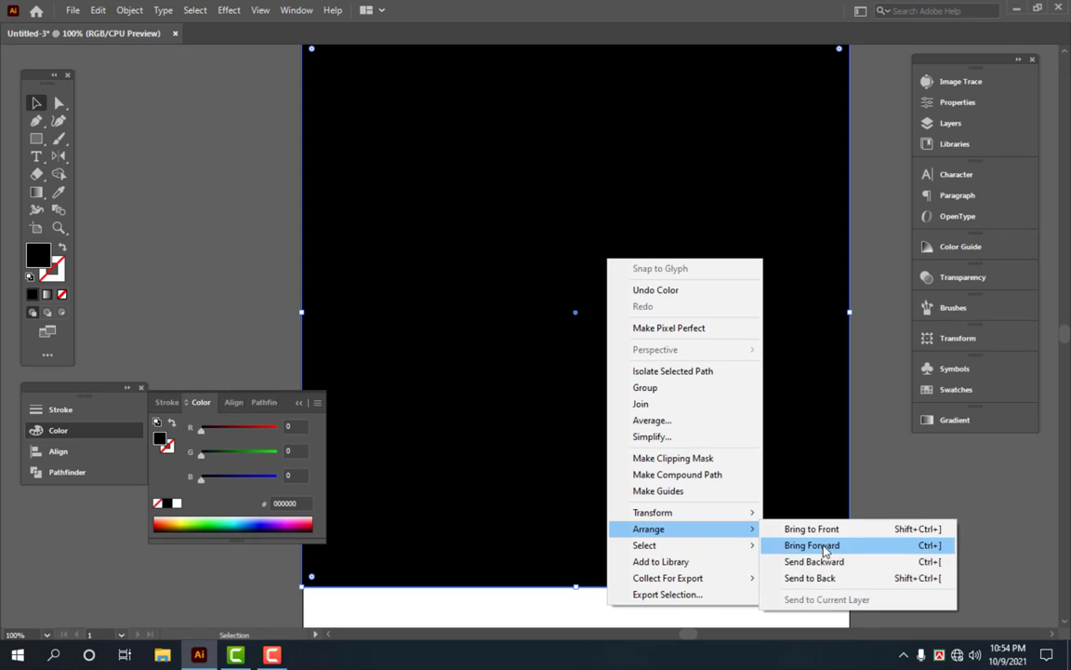
click(805, 578)
Fill the LS monogram logo with white.
click(576, 288)
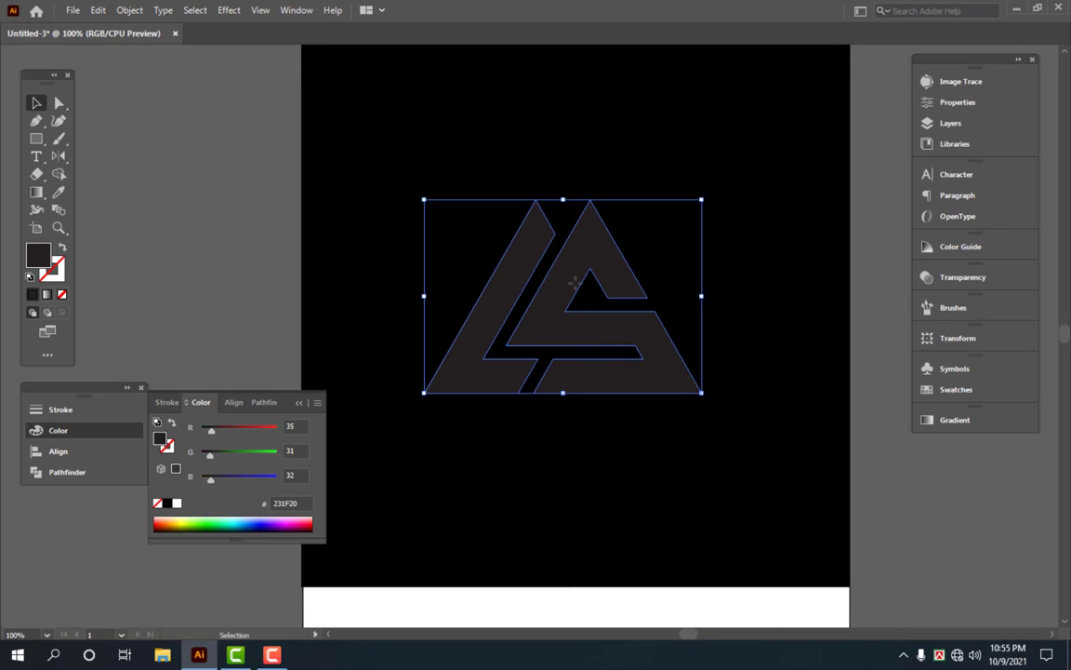
click(176, 503)
click(88, 428)
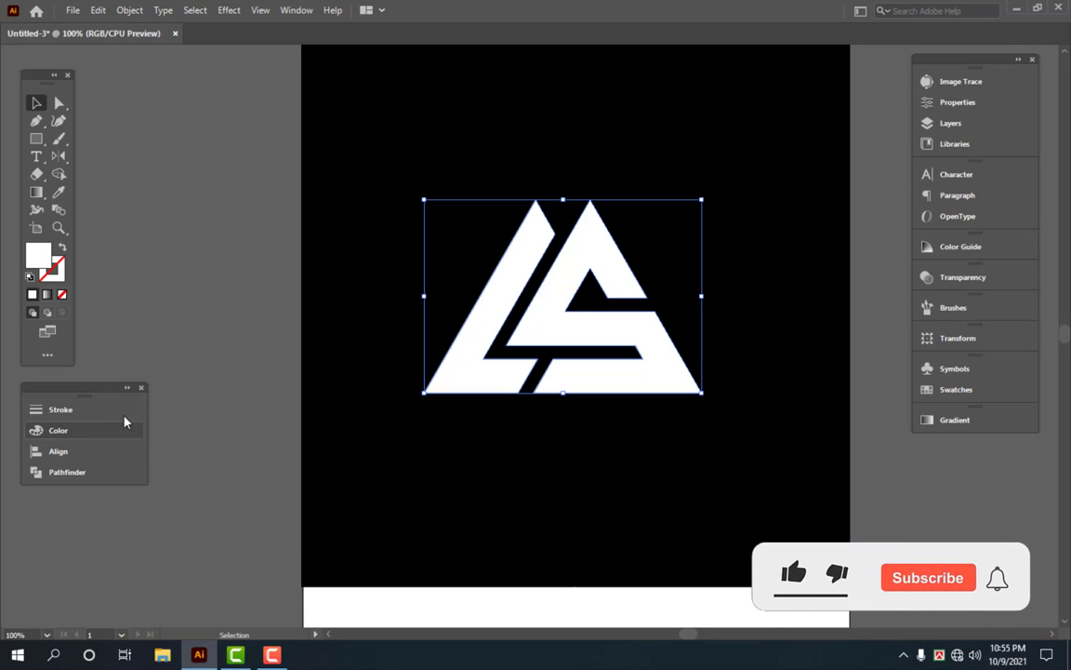
click(237, 321)
Enlarge the white logo slightly by dragging its top handle outward.
scroll(241, 332, up, 1)
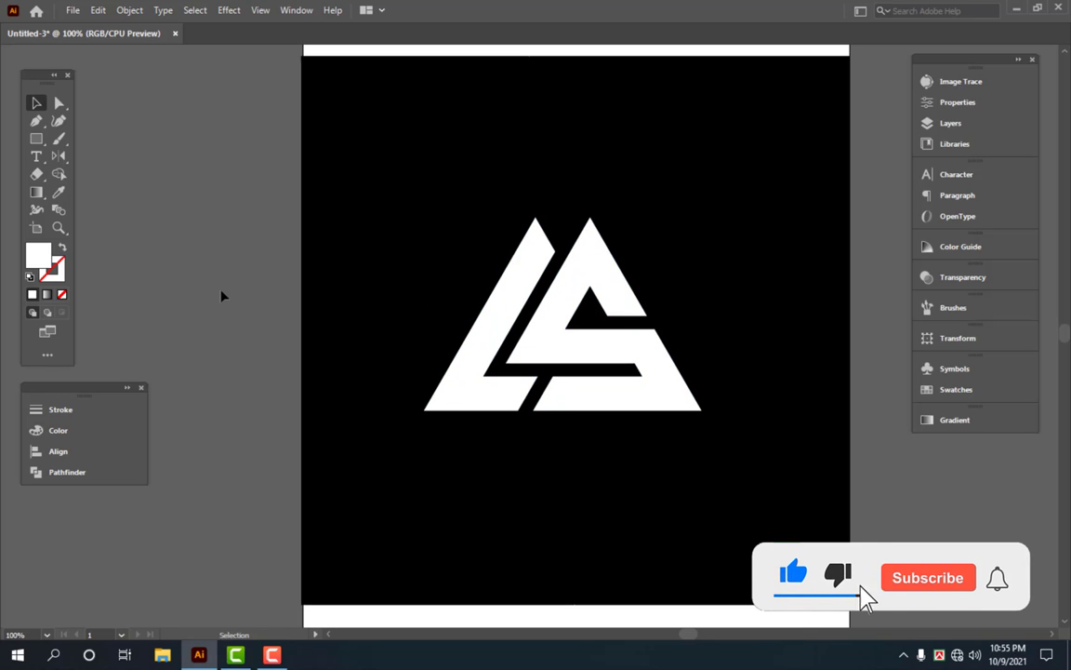
click(609, 279)
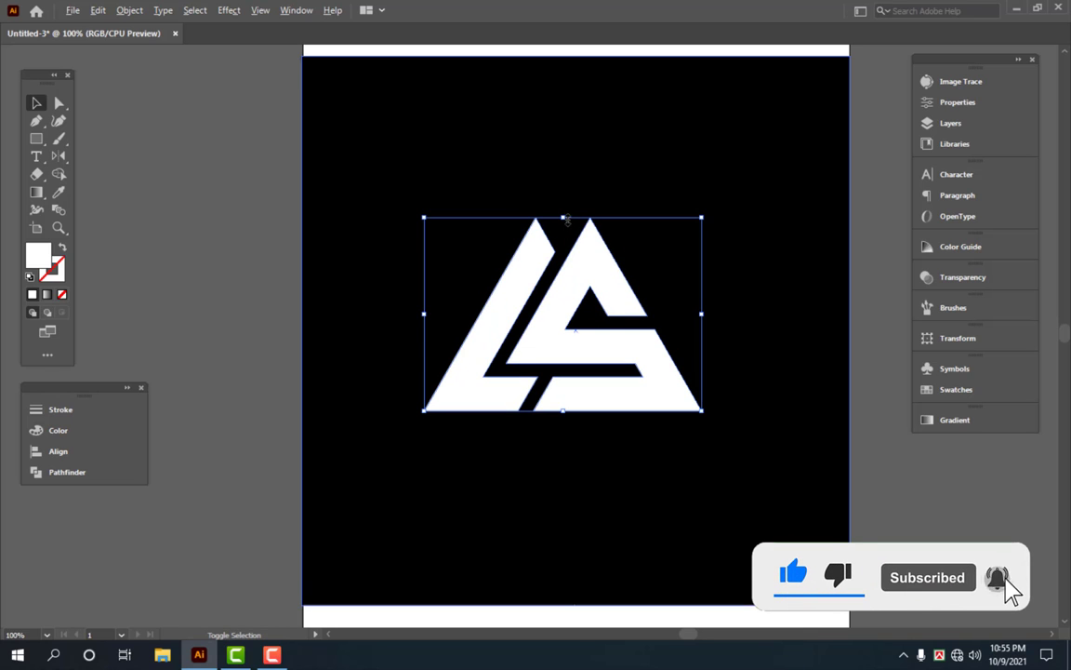
drag(563, 215, 570, 207)
click(258, 237)
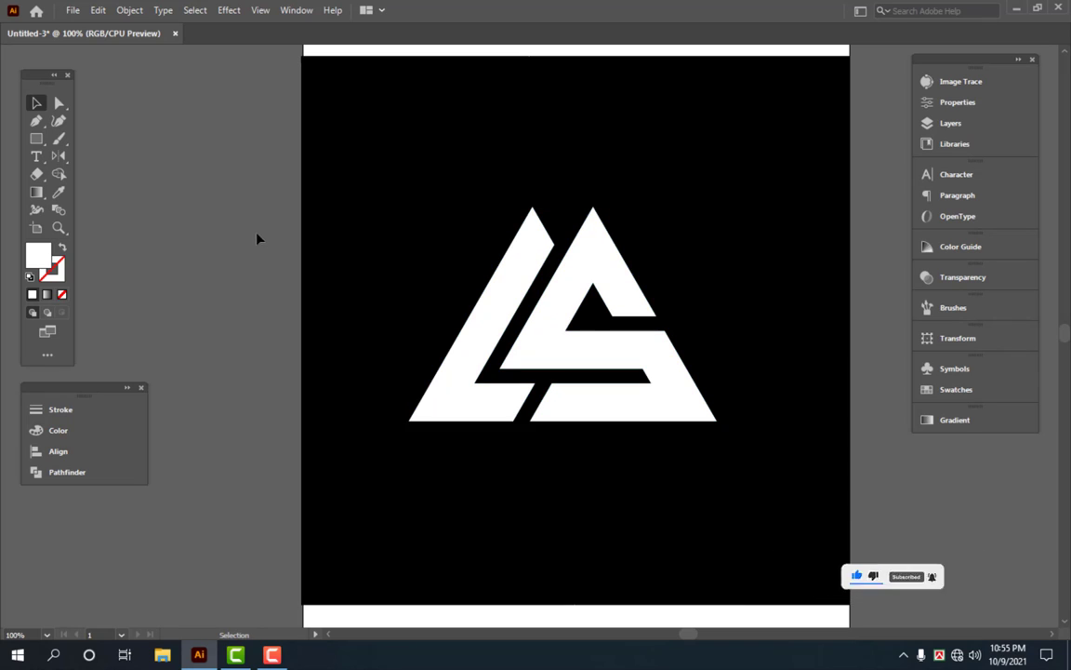